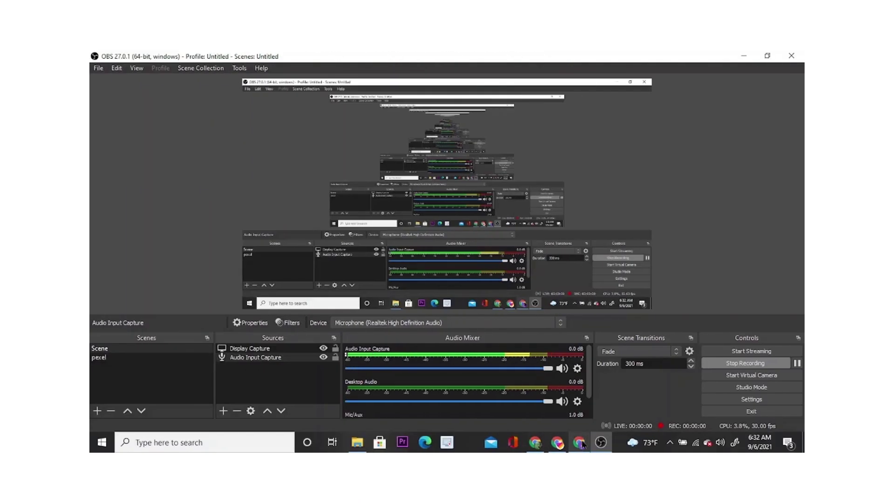
# Switch to Chrome, open WarriorPlus's free sign-up form and replace the prefilled username with the new account's username.
pyautogui.click(580, 442)
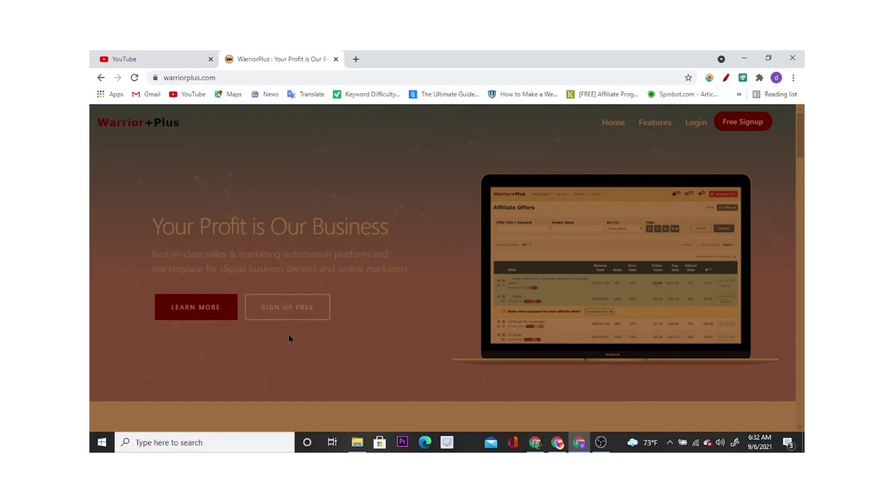
pyautogui.click(289, 313)
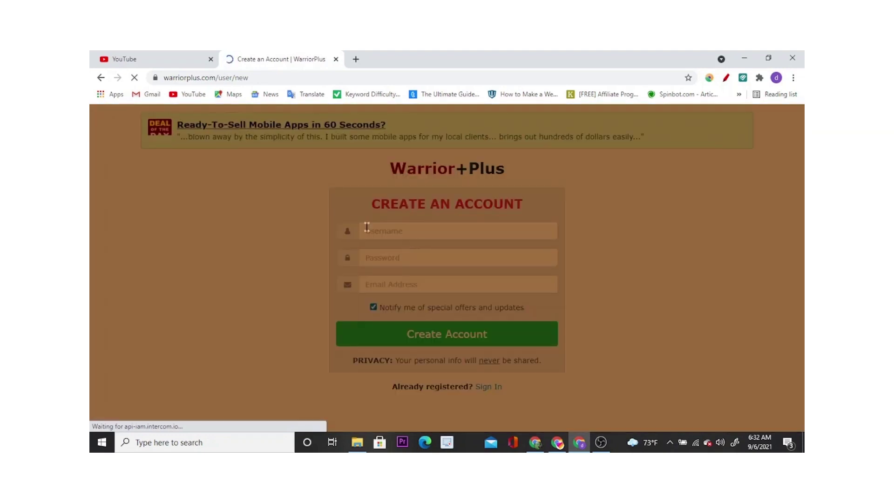
pyautogui.click(389, 231)
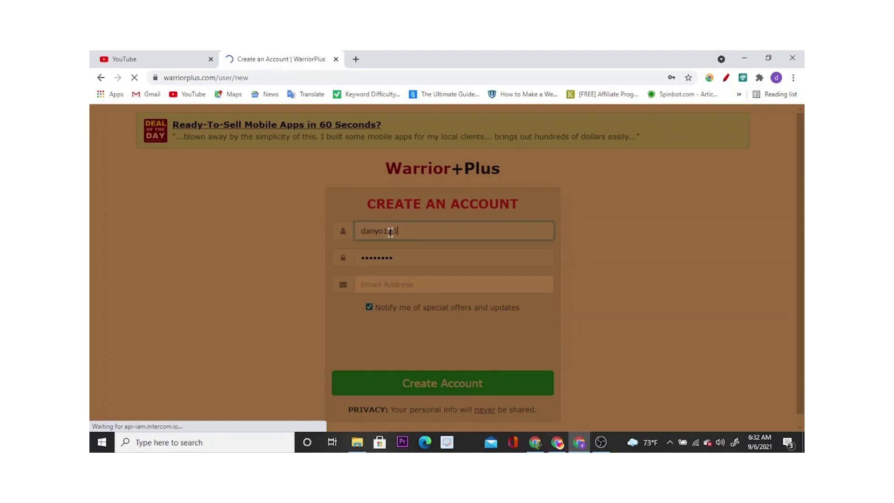
pyautogui.write('bi')
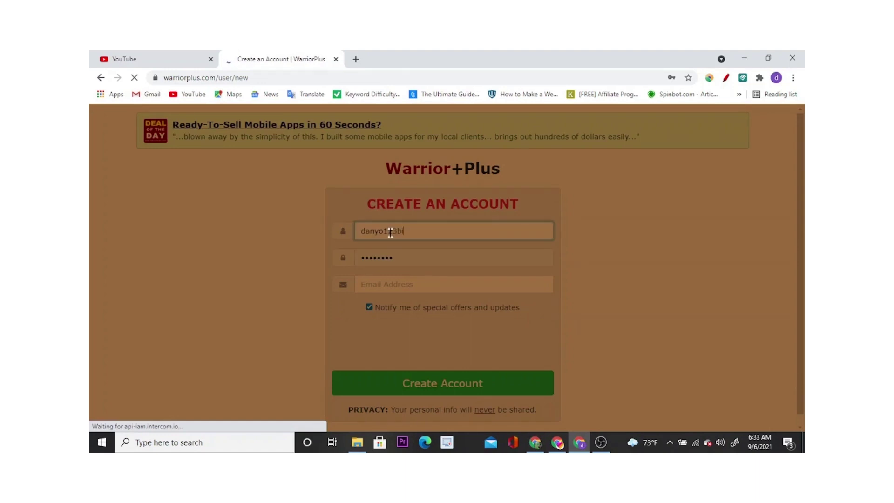
pyautogui.write('rhan')
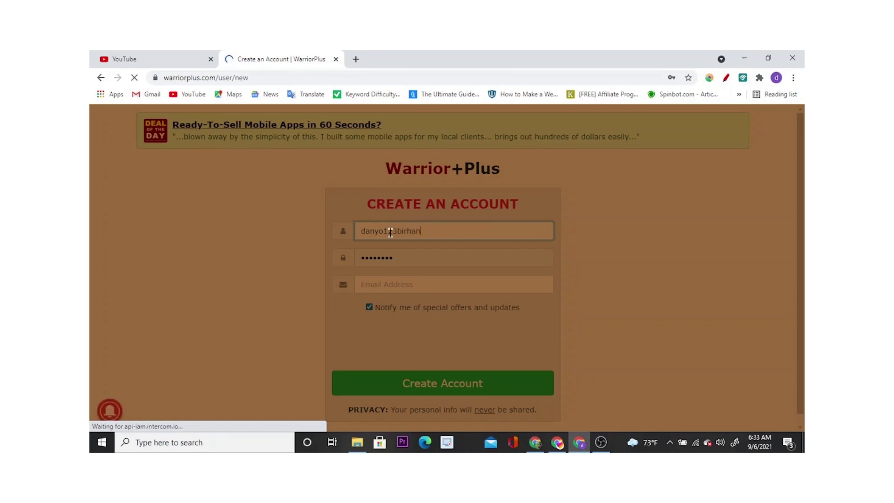
pyautogui.write('u')
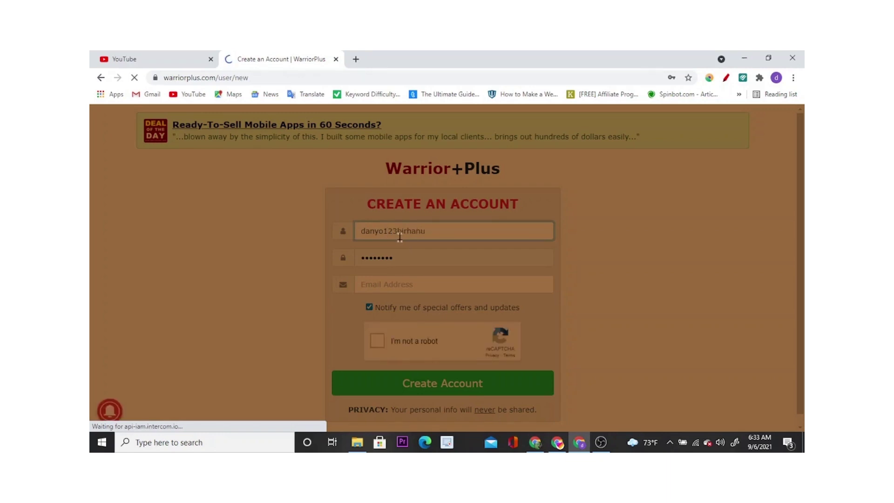
pyautogui.write('1')
pyautogui.click(396, 232)
pyautogui.moveTo(396, 231); pyautogui.dragTo(356, 233)
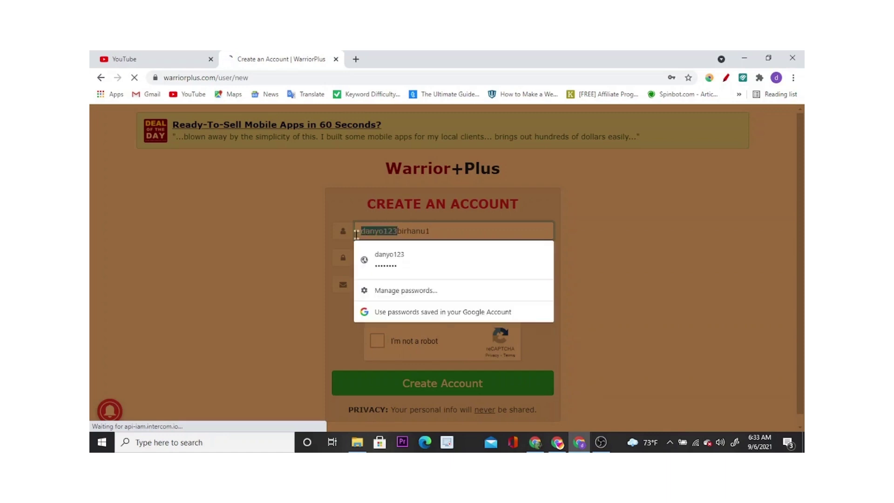
pyautogui.press('BackSpace')
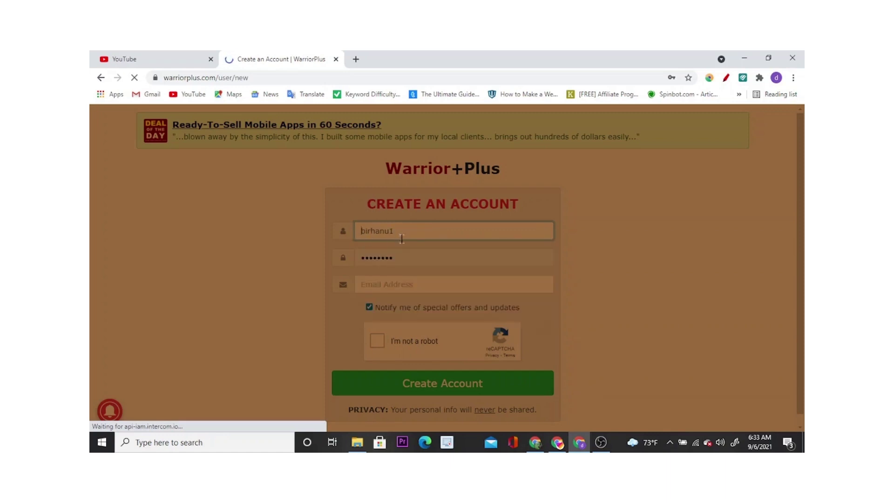
# Replace the prefilled password with the account password and paste the account holder's email address into the sign-up form.
pyautogui.click(399, 260)
pyautogui.moveTo(391, 262); pyautogui.dragTo(356, 259)
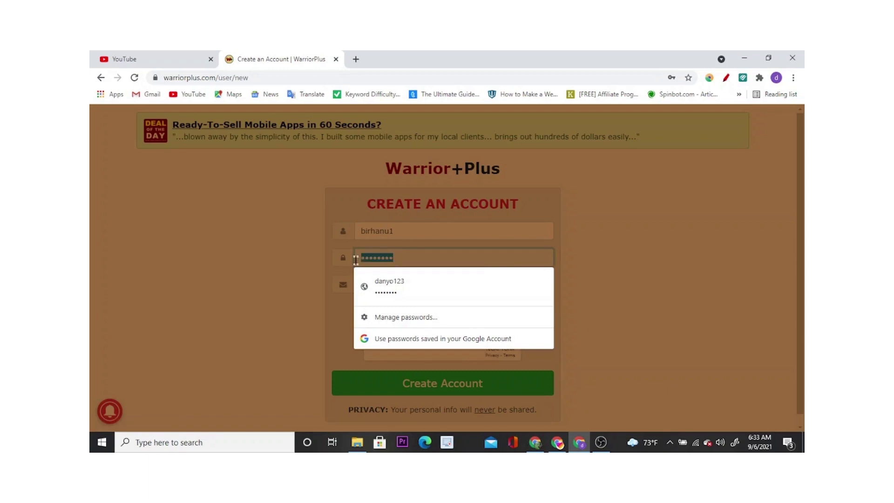
pyautogui.write('•••••')
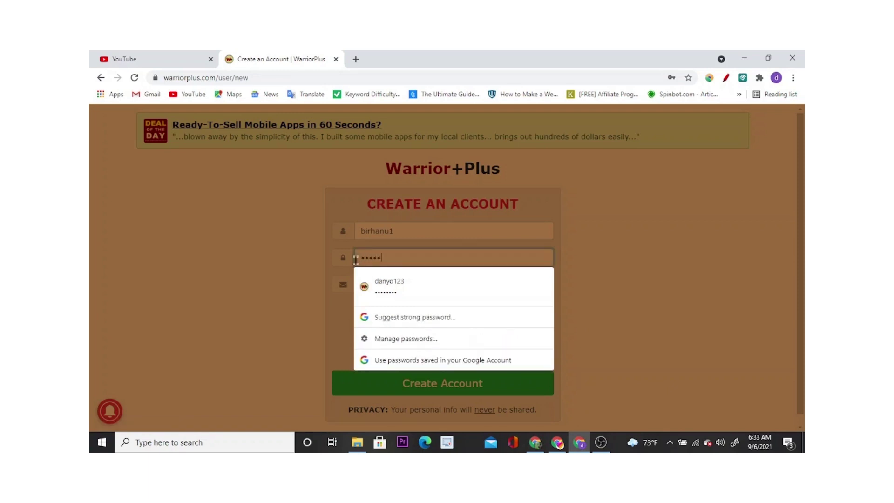
pyautogui.write('••••')
pyautogui.click(634, 266)
pyautogui.click(391, 284)
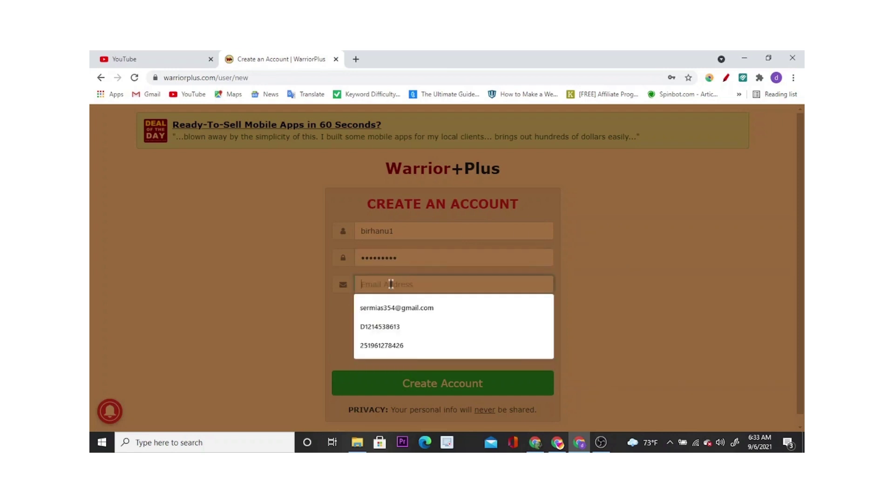
pyautogui.rightClick(373, 285)
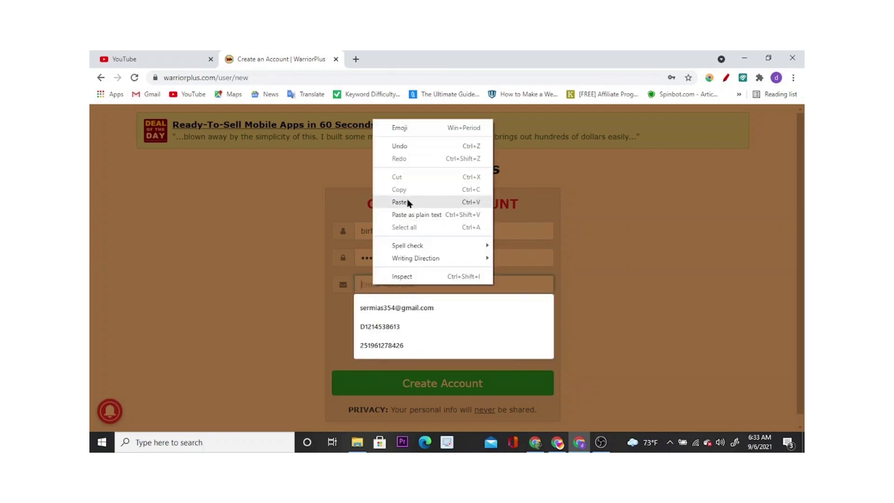
pyautogui.click(404, 202)
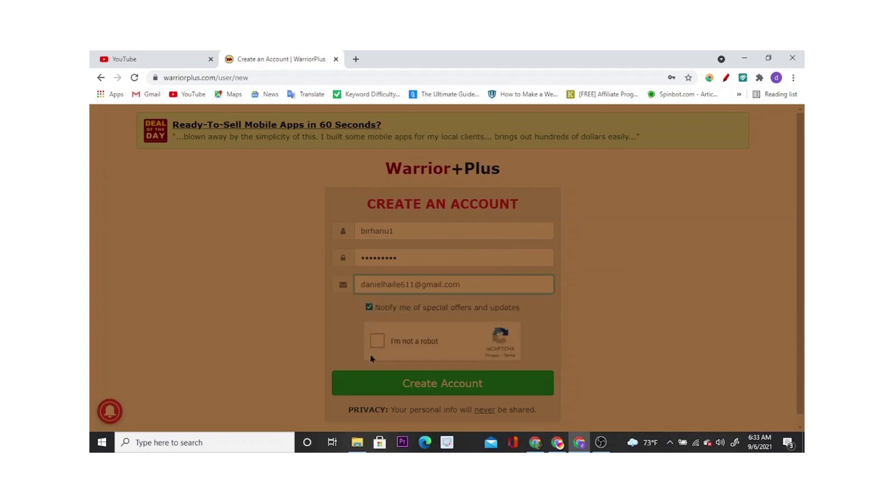
# Complete the reCAPTCHA by selecting the images with palm trees, and submit the WarriorPlus account registration.
pyautogui.click(373, 343)
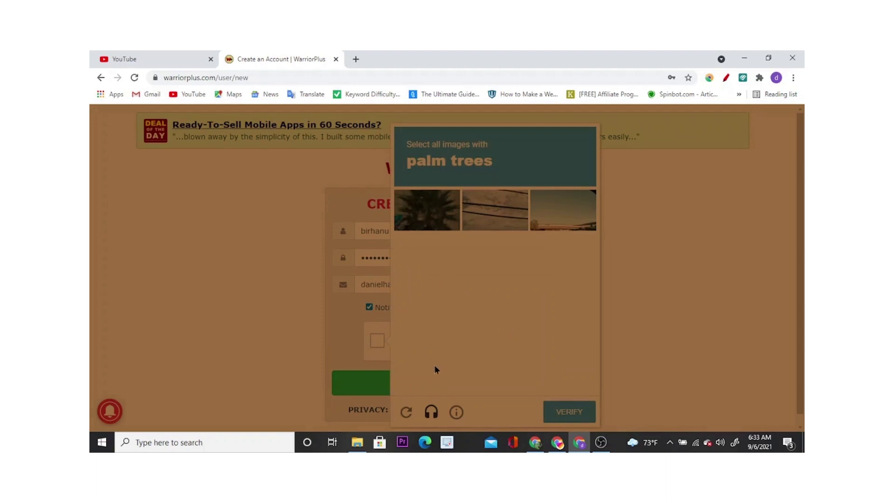
pyautogui.click(428, 224)
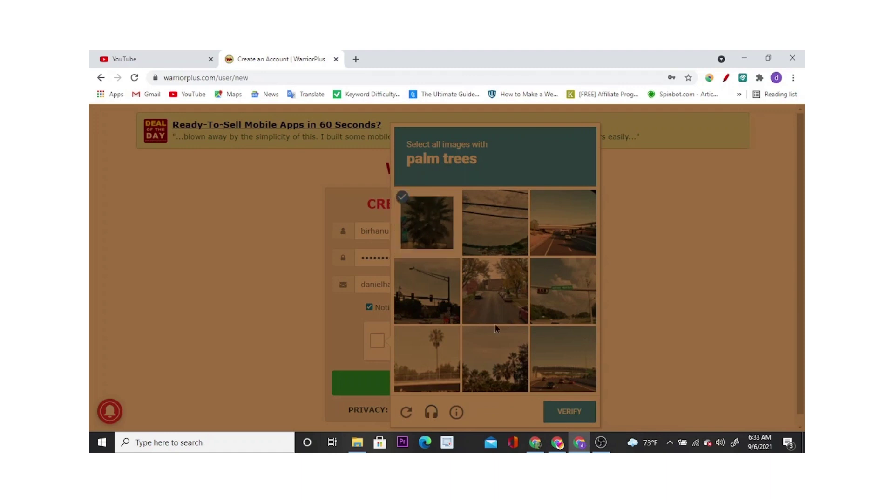
pyautogui.click(498, 297)
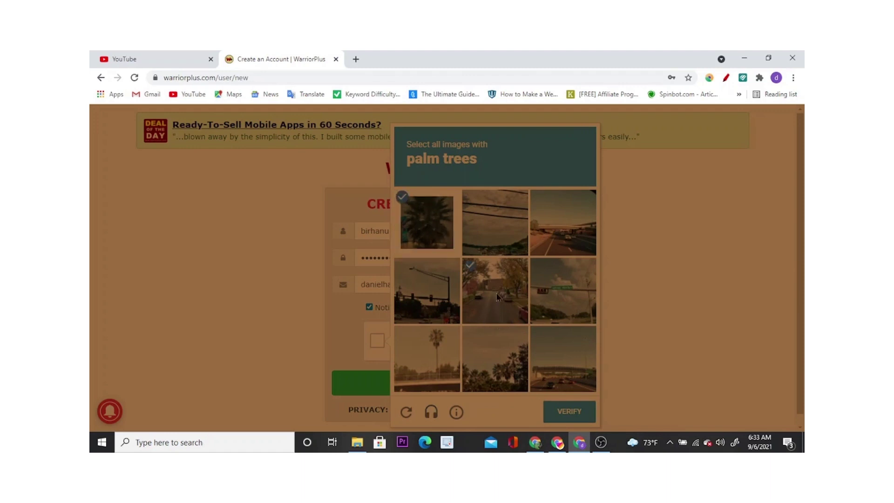
pyautogui.click(432, 302)
pyautogui.click(484, 366)
pyautogui.click(437, 340)
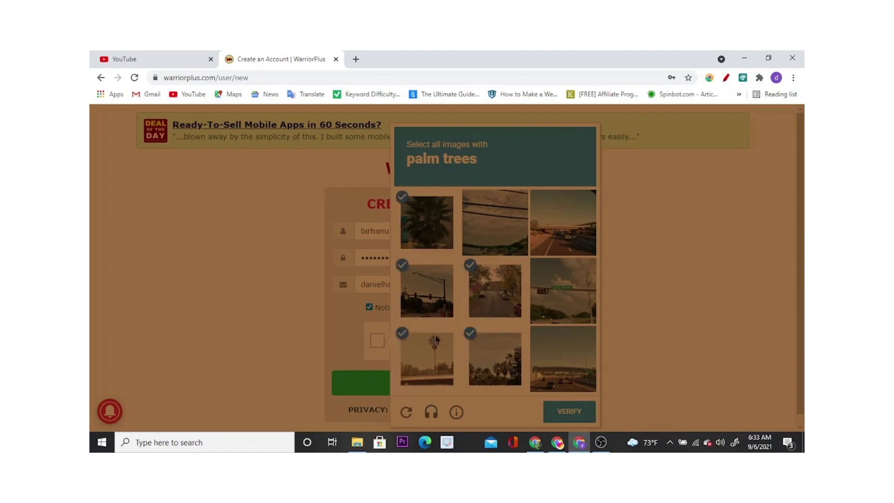
pyautogui.click(425, 292)
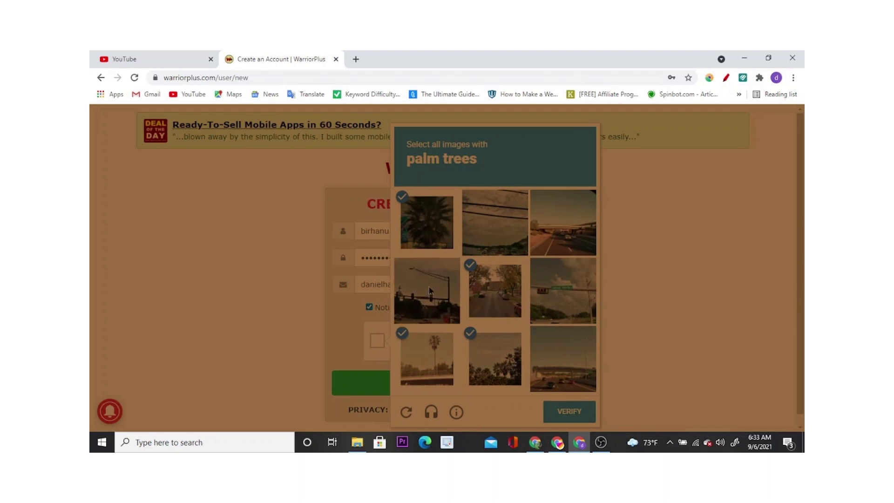
pyautogui.click(571, 412)
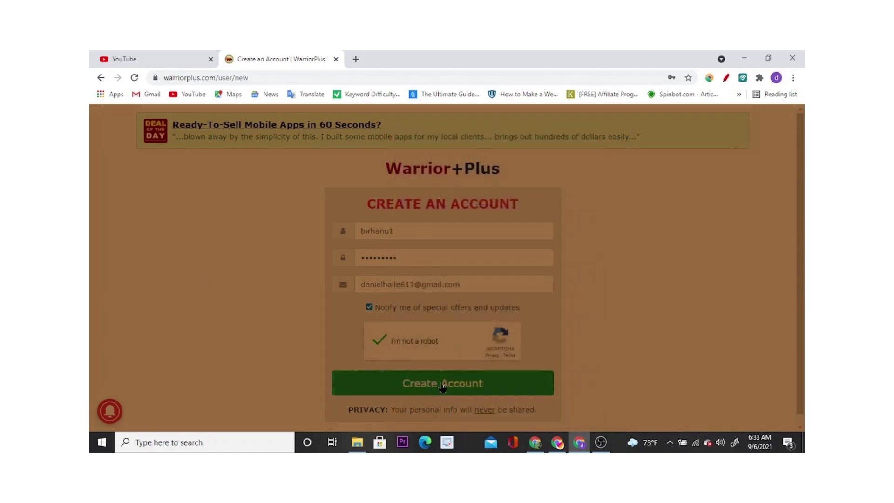
pyautogui.click(443, 385)
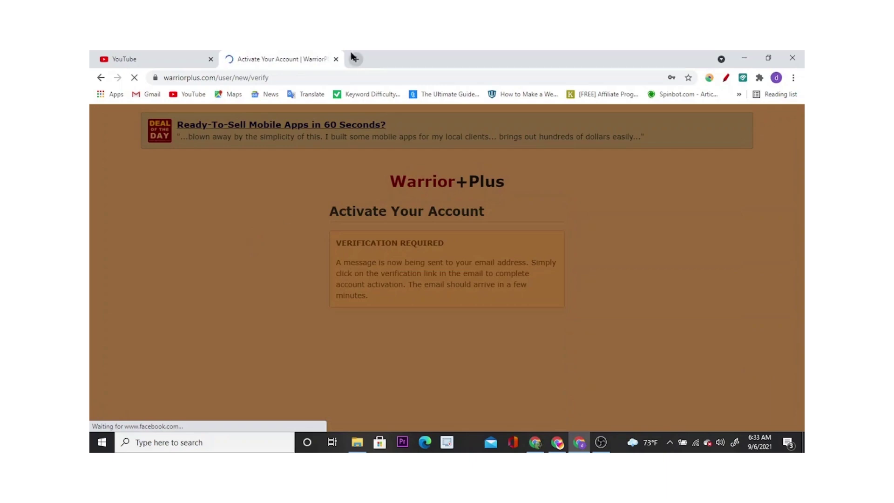
# Open Gmail in a new tab and check the Social and Primary inbox categories for the verification email.
pyautogui.click(357, 59)
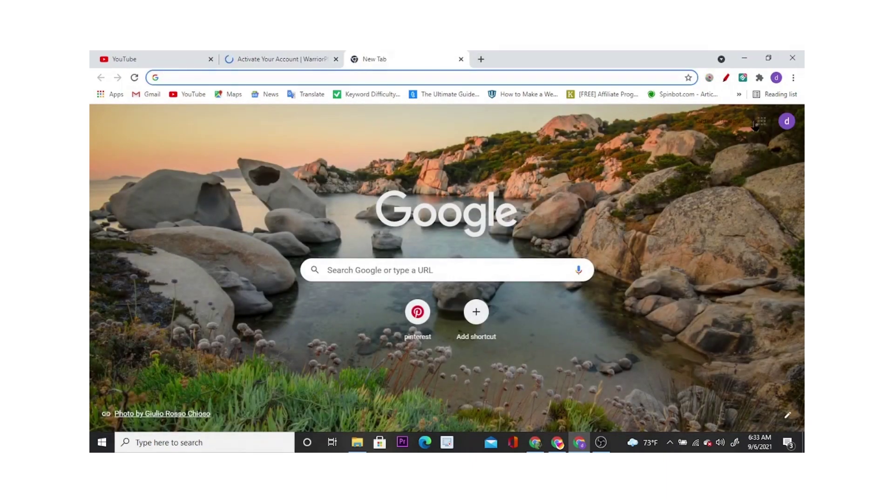
pyautogui.click(704, 122)
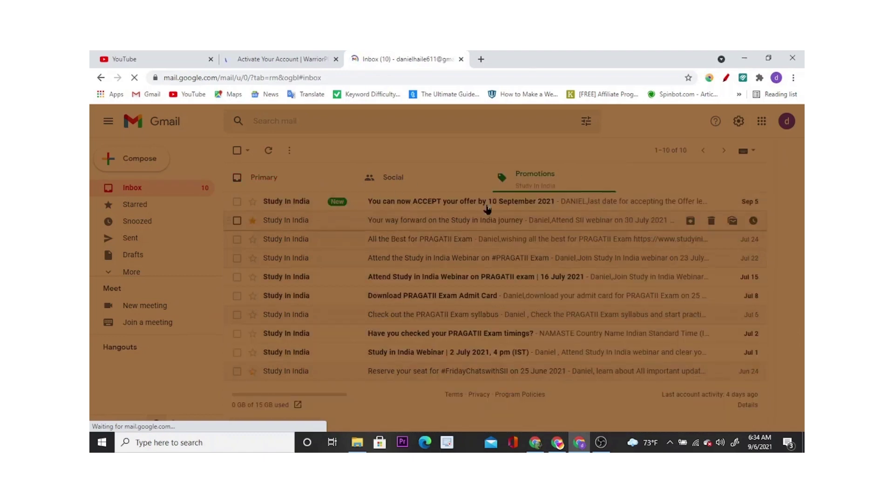
pyautogui.click(411, 179)
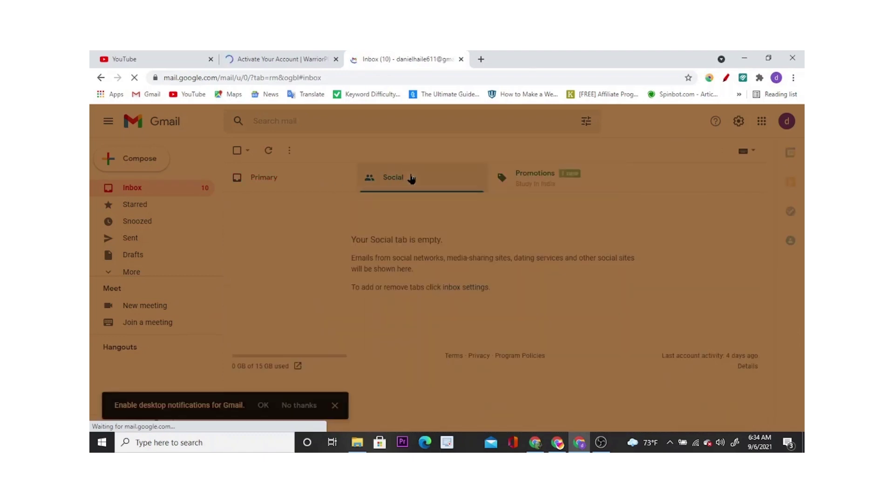
pyautogui.click(305, 185)
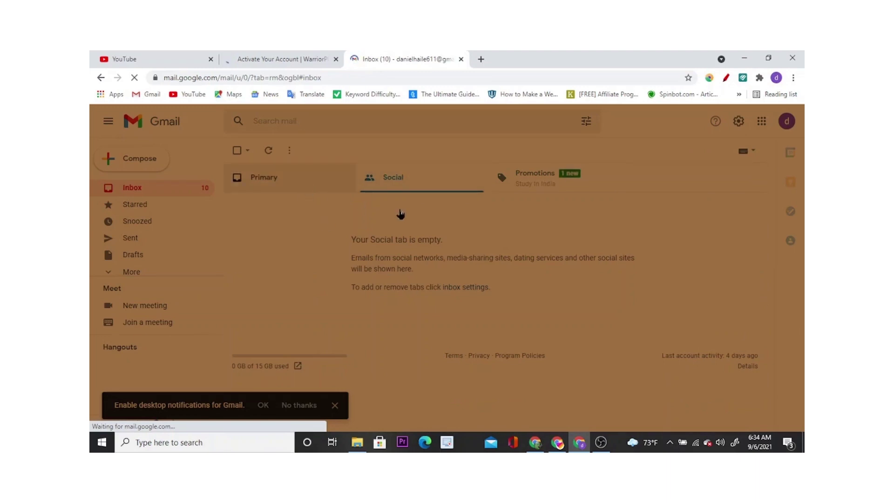
# Reload the Gmail inbox and follow the activation link in the WarriorPlus verification email.
pyautogui.click(133, 79)
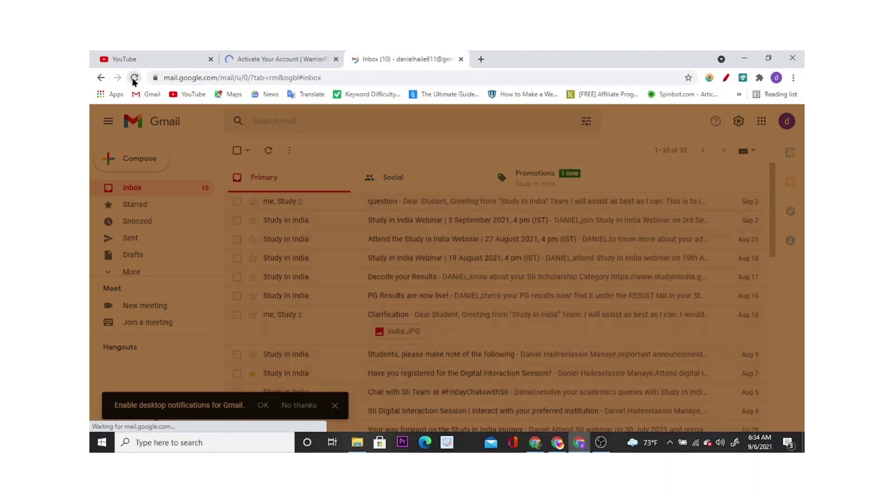
pyautogui.click(134, 79)
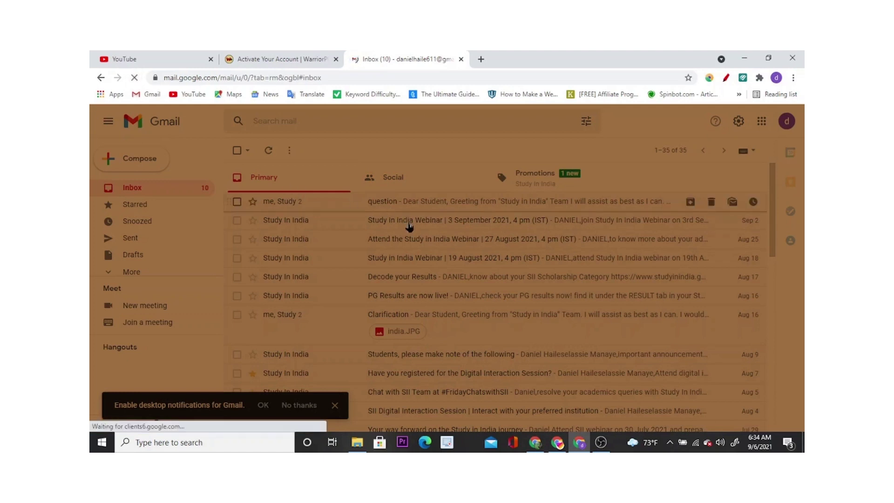
pyautogui.click(279, 59)
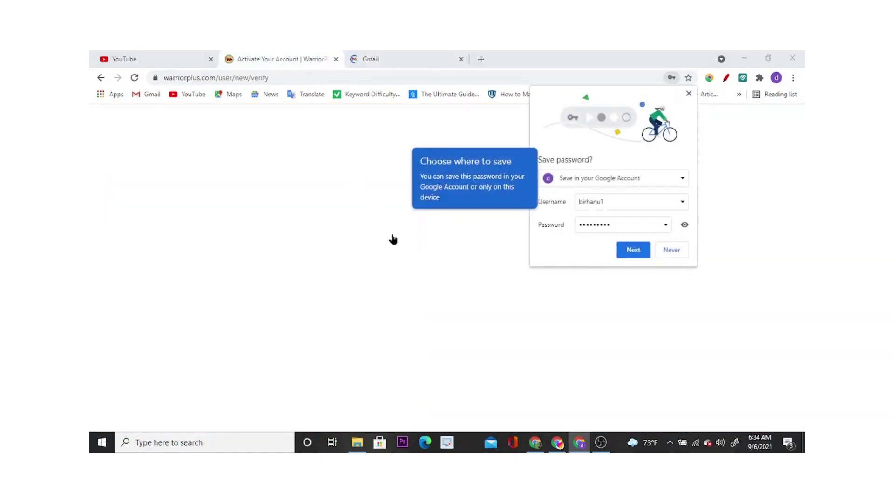
pyautogui.click(396, 57)
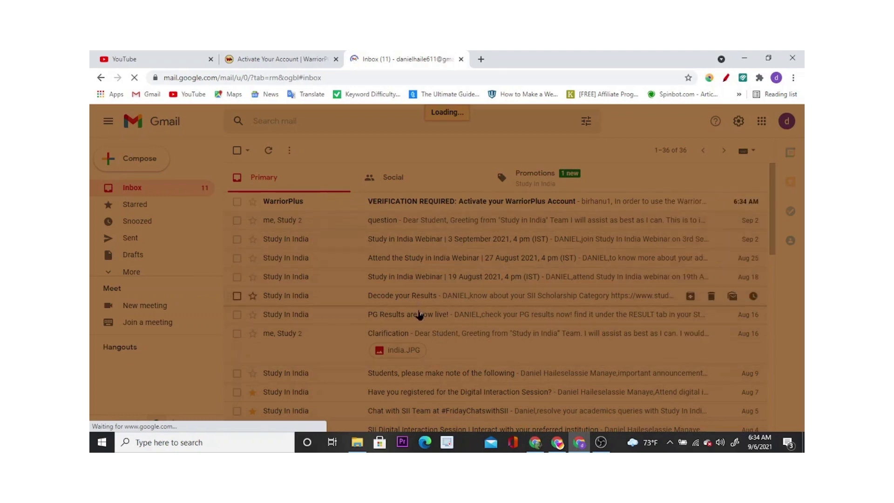
pyautogui.click(459, 202)
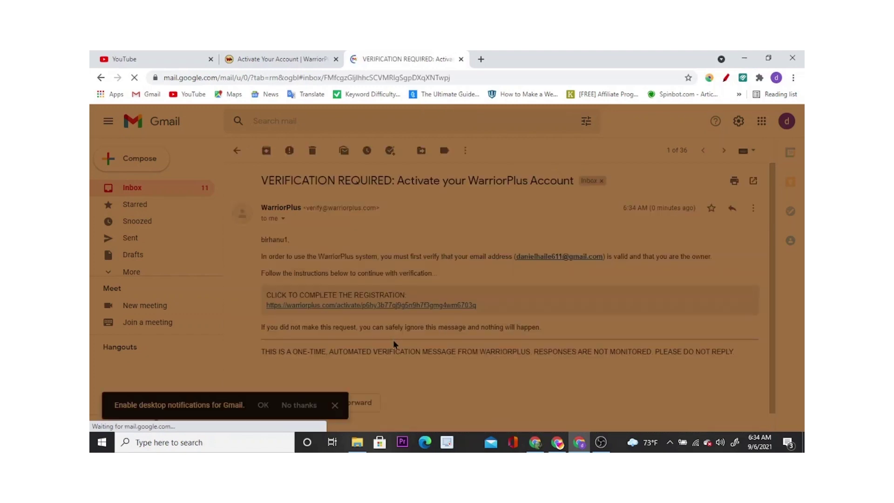
pyautogui.click(374, 306)
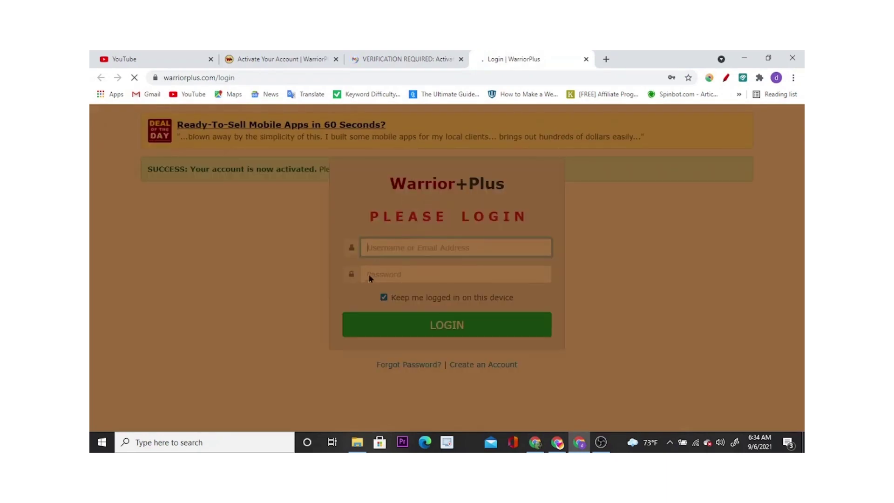
# Replace the saved credentials in the WarriorPlus login form with the new account's username and password.
pyautogui.click(377, 247)
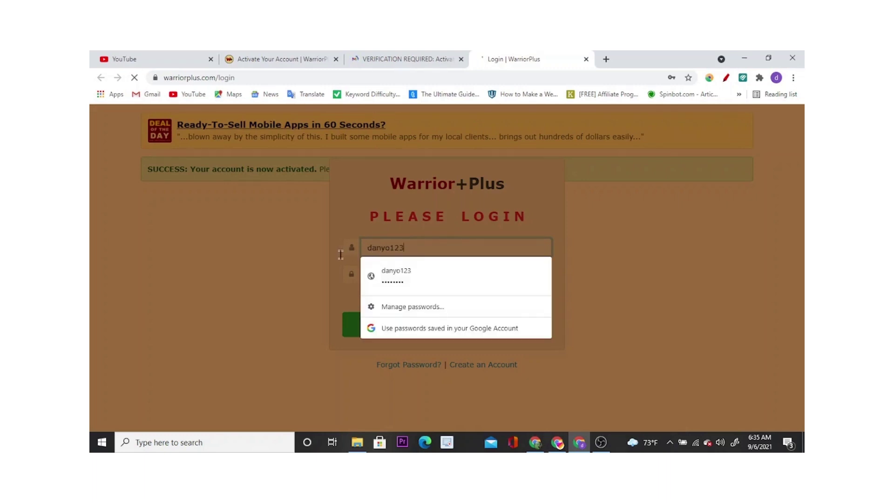
pyautogui.press('BackSpace')
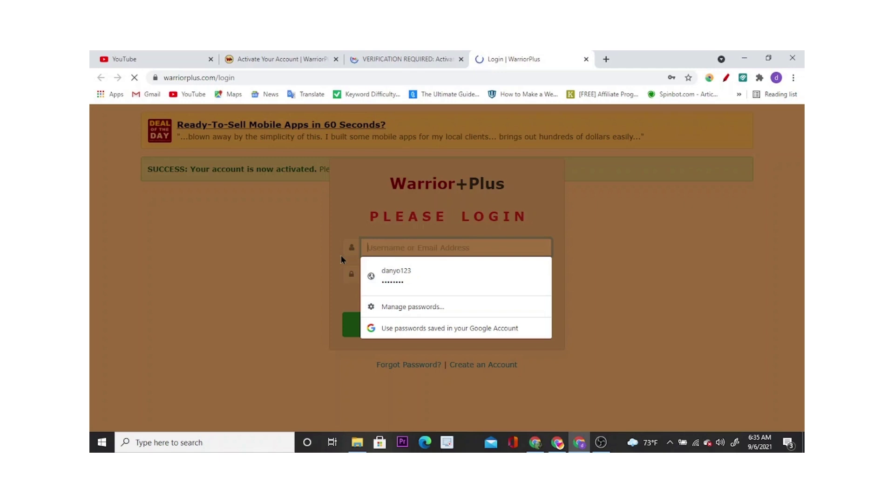
pyautogui.write('birh')
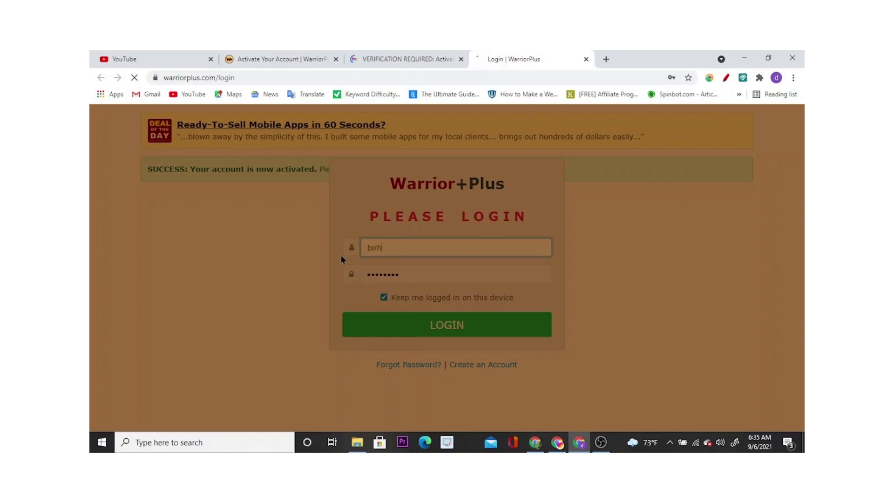
pyautogui.write('anu')
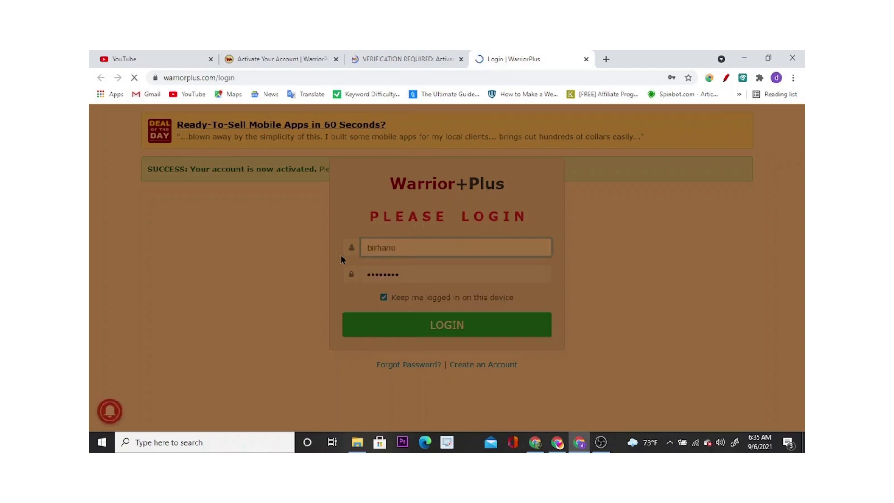
pyautogui.click(418, 278)
pyautogui.hotkey('ctrl', 'a')
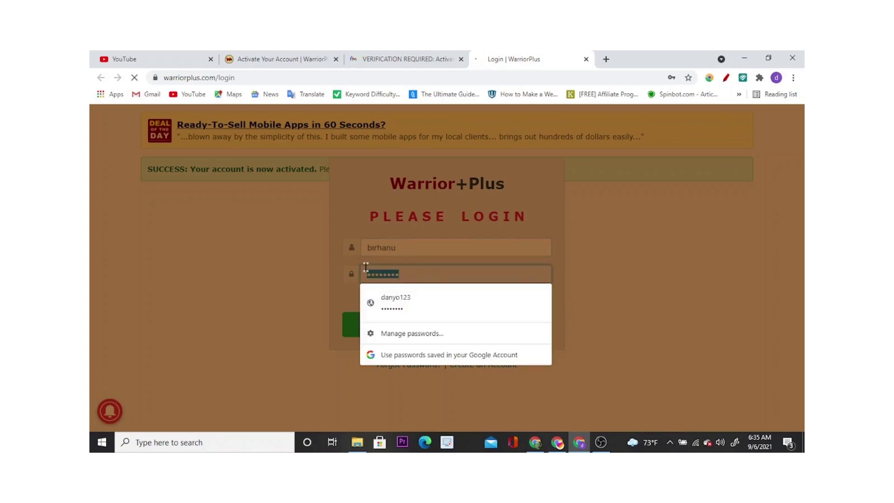
pyautogui.write('•••')
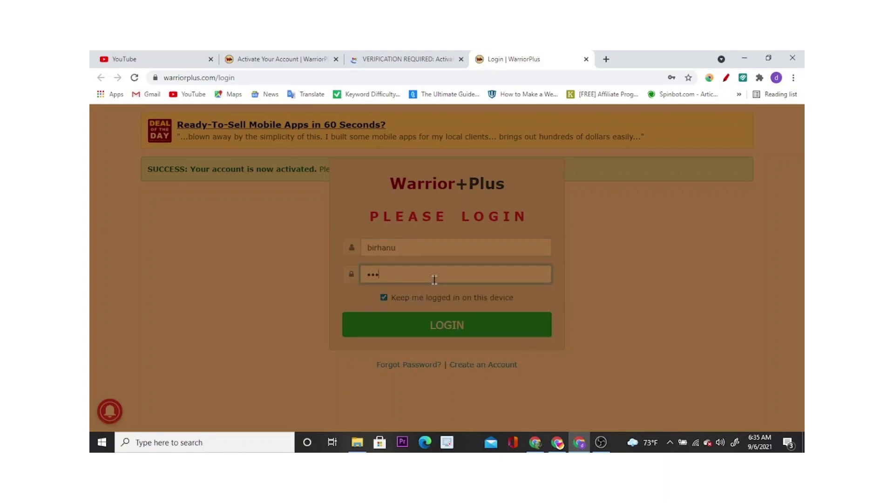
pyautogui.write('••••••')
# Append 1 to the username, log in to WarriorPlus, and dismiss the browser's offer to save the password.
pyautogui.click(432, 248)
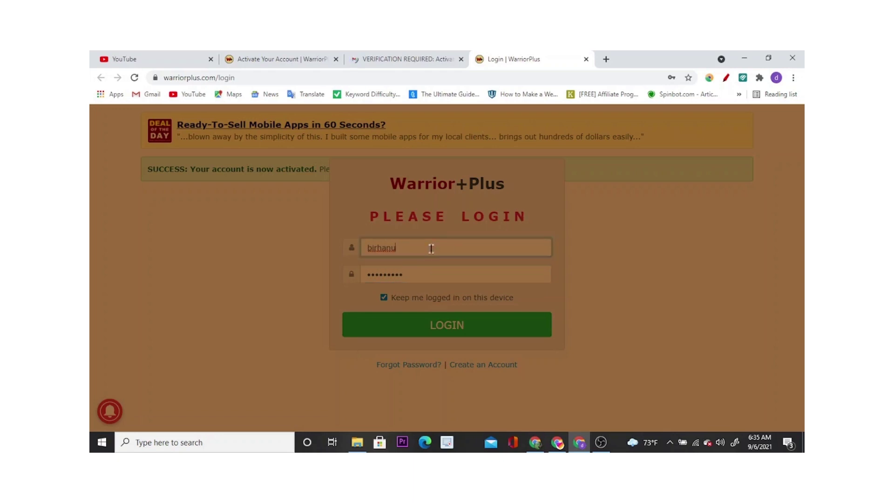
pyautogui.write('1')
pyautogui.click(436, 324)
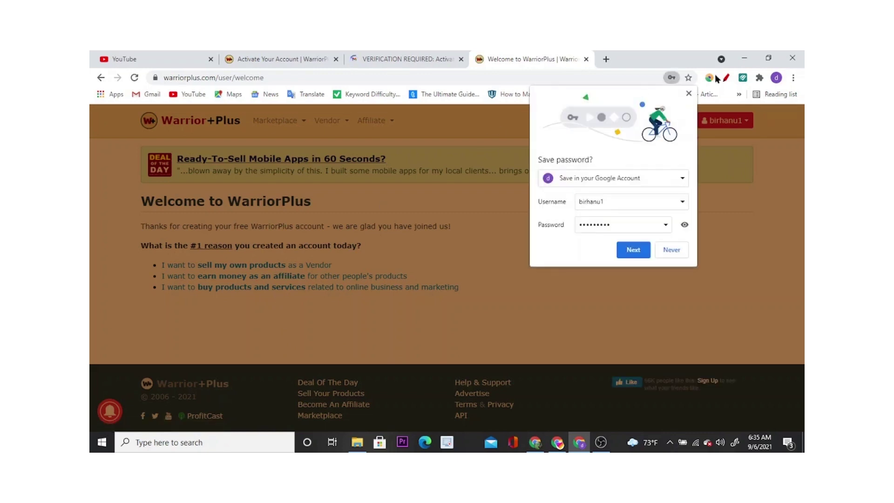
pyautogui.click(689, 94)
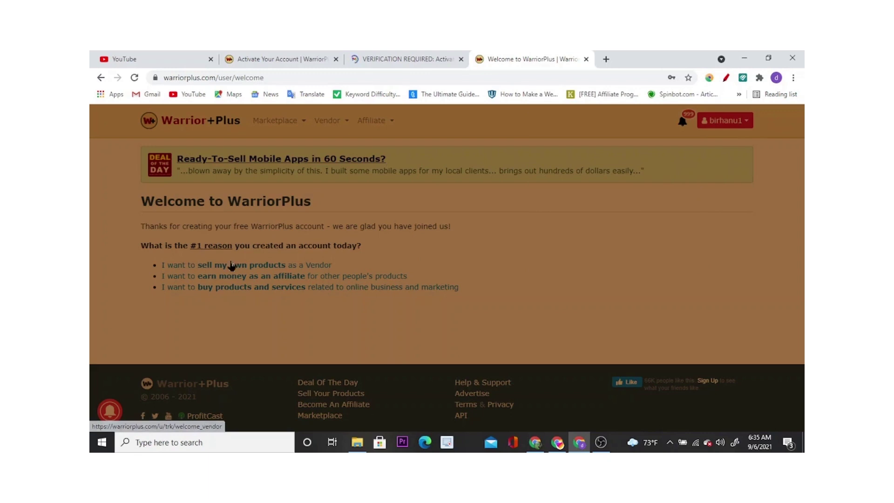
# Open the help article on selling your own products as a vendor, skim its links, and close it.
pyautogui.click(236, 275)
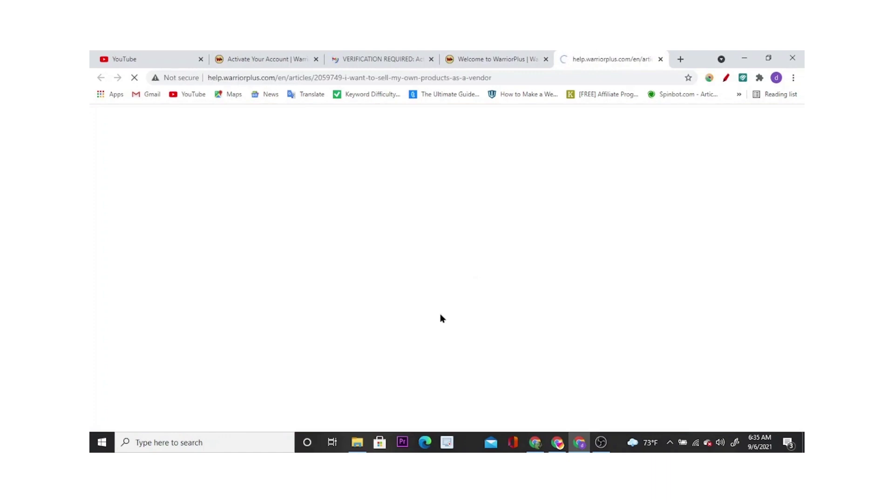
pyautogui.click(473, 56)
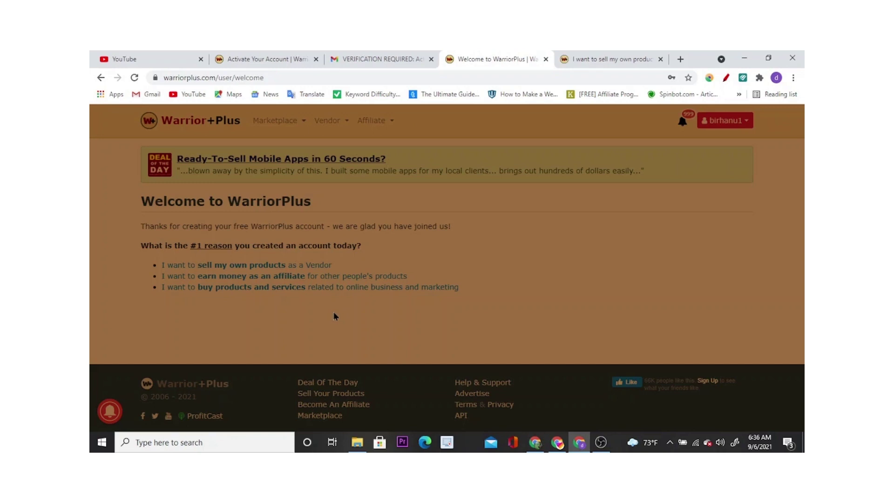
pyautogui.click(600, 56)
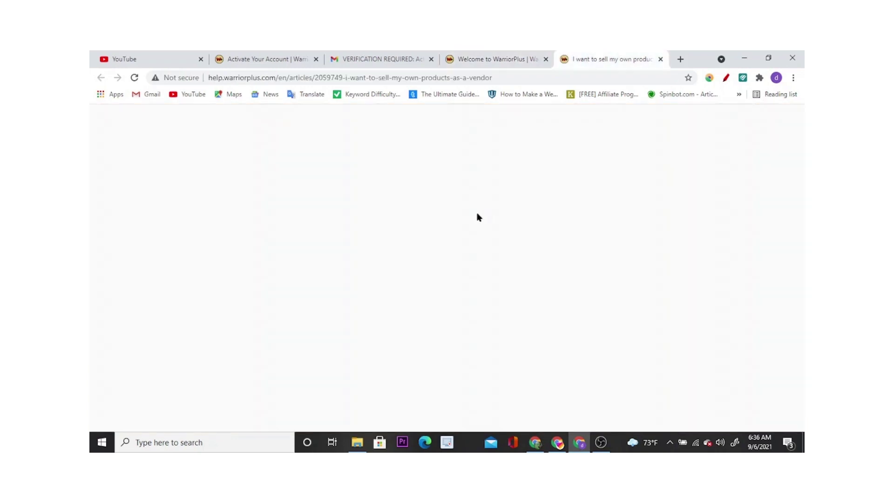
pyautogui.scroll(-9, 421, 252)
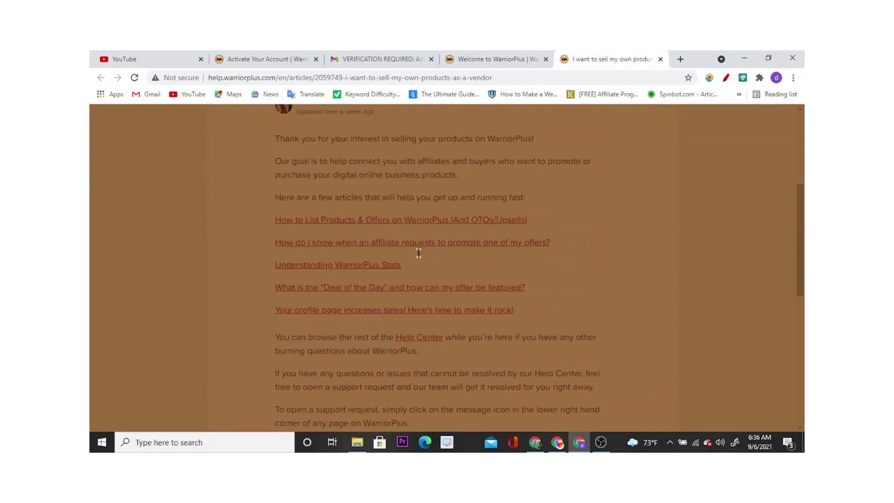
pyautogui.click(658, 59)
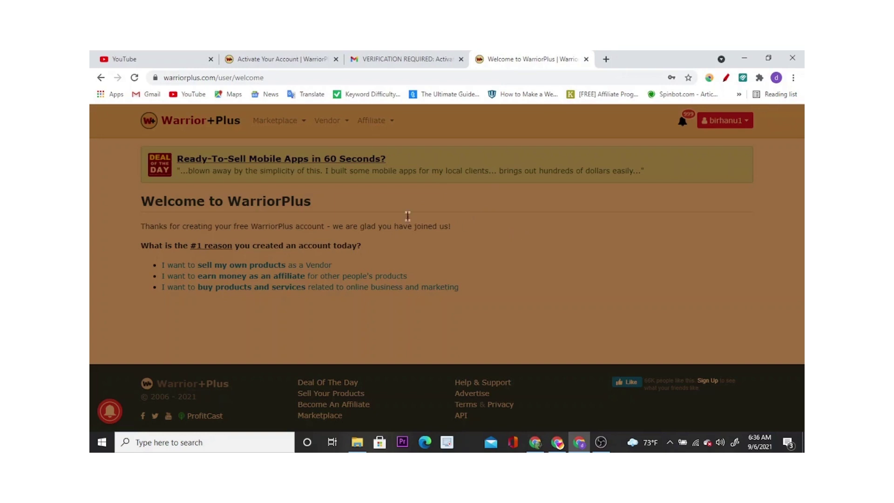
# Open the marketplace Categories page and look through the category groups, from Marketing Education down to Services.
pyautogui.moveTo(275, 121)
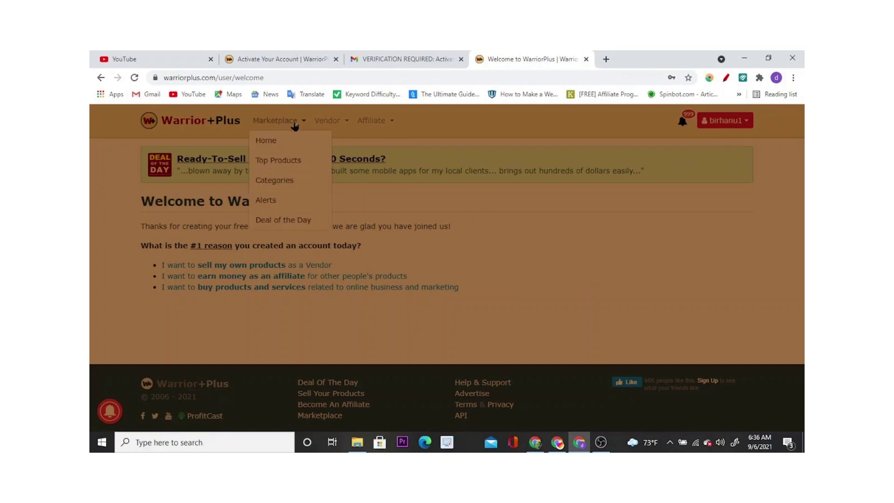
pyautogui.moveTo(333, 127)
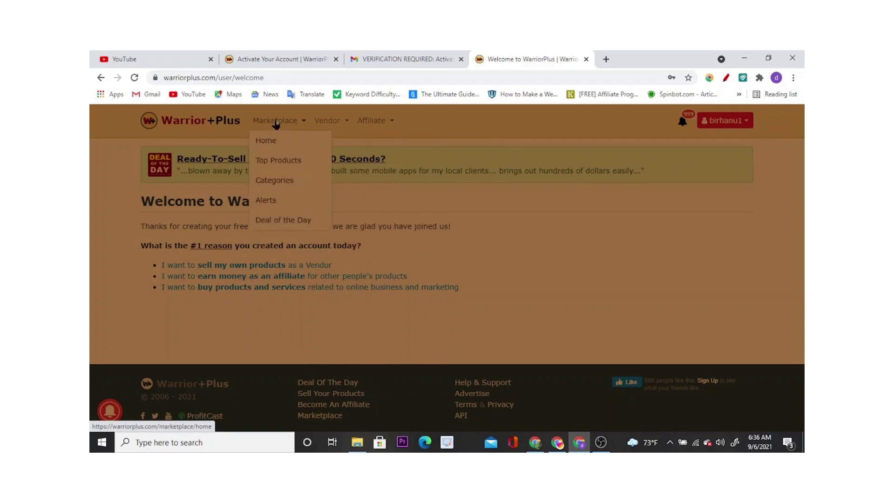
pyautogui.moveTo(375, 123)
pyautogui.click(282, 185)
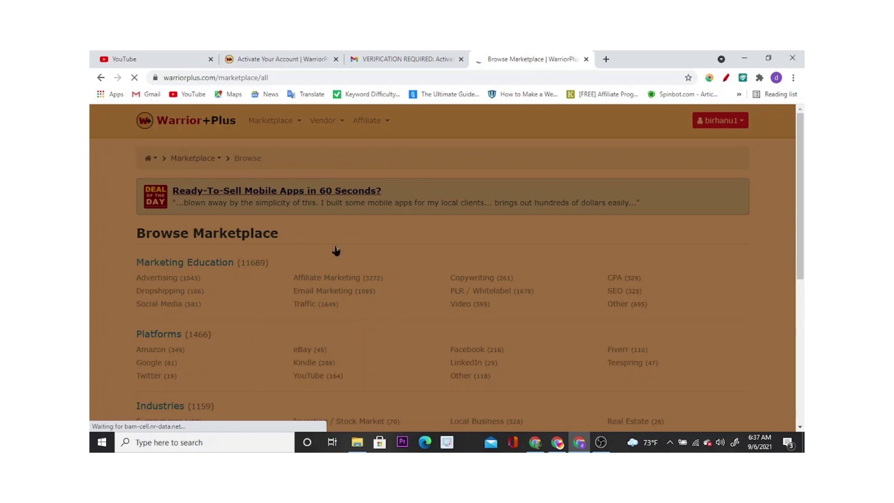
pyautogui.scroll(-1, 336, 252)
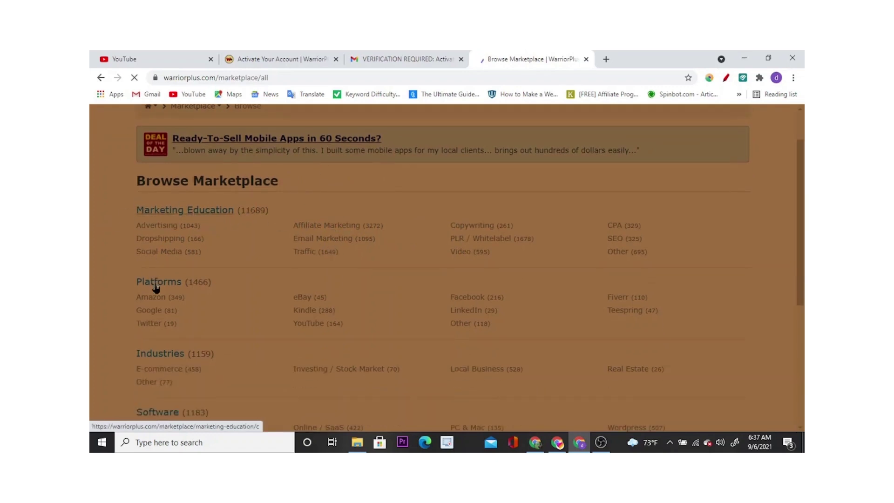
pyautogui.scroll(-1, 126, 333)
pyautogui.scroll(-1, 120, 312)
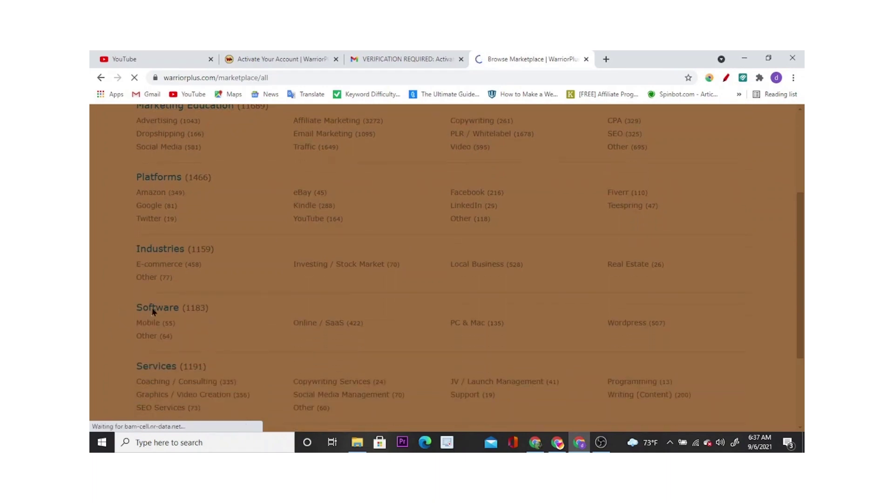
pyautogui.scroll(-3, 111, 310)
pyautogui.scroll(5, 119, 294)
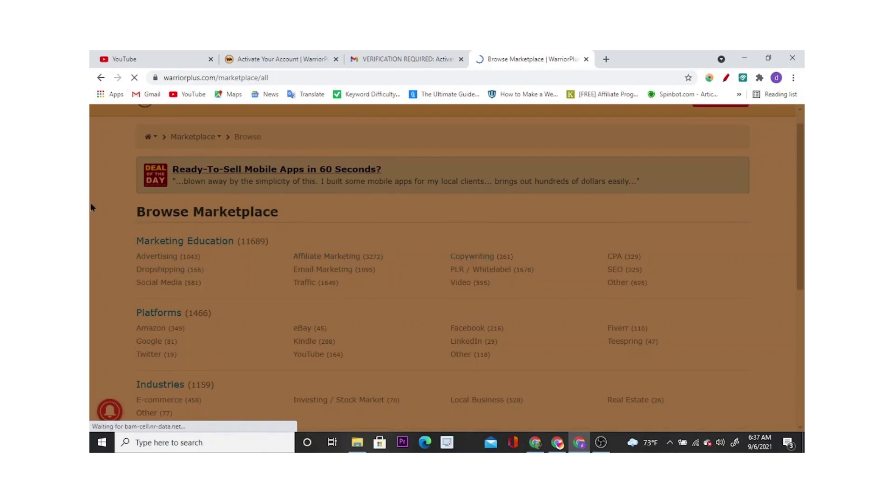
pyautogui.scroll(1, 92, 207)
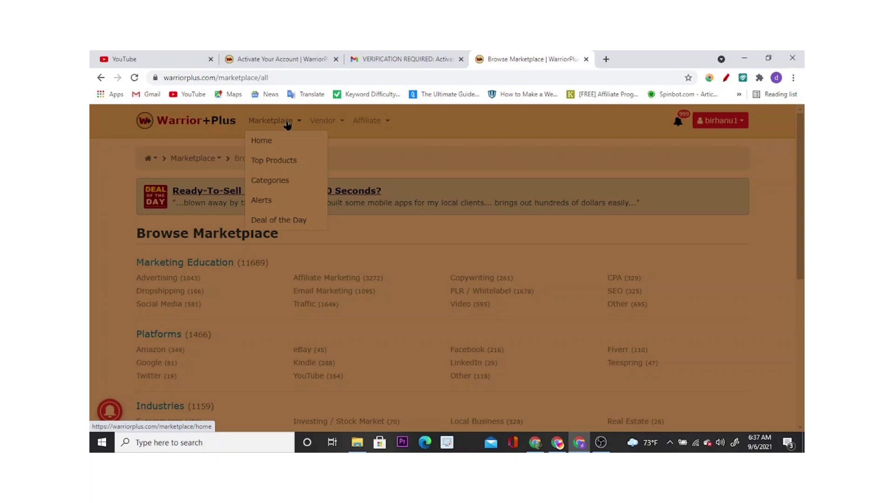
# Look over the vendor and affiliate page options, then open the affiliate Dashboard and review its sales overview.
pyautogui.moveTo(344, 122)
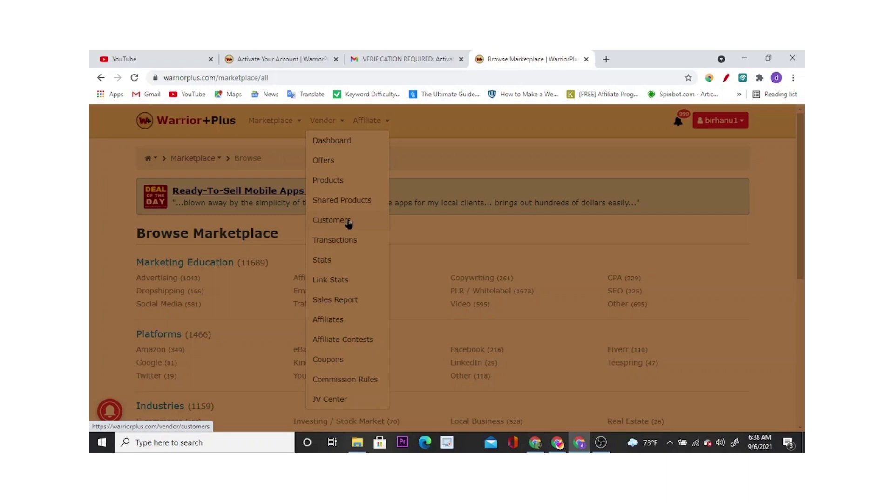
pyautogui.moveTo(388, 122)
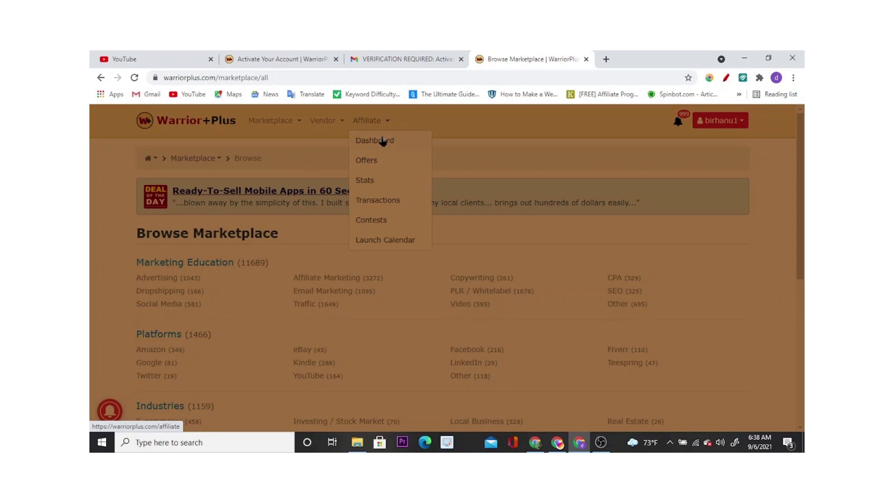
pyautogui.click(383, 140)
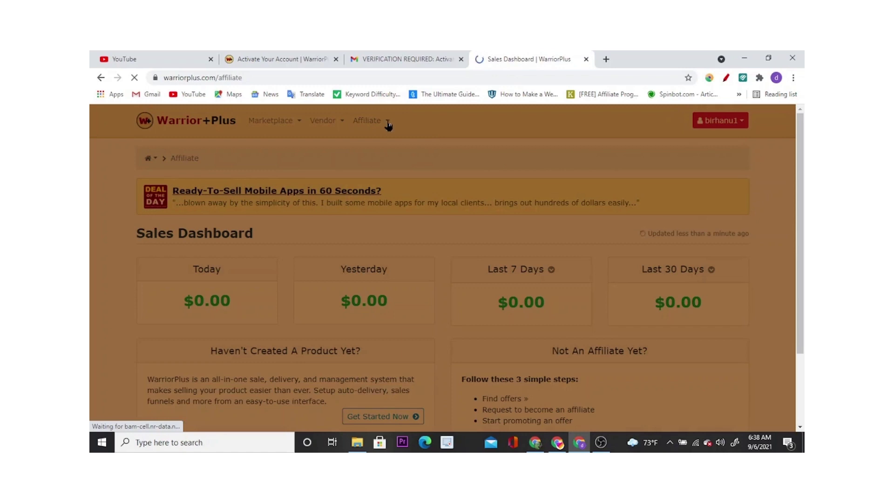
pyautogui.click(388, 124)
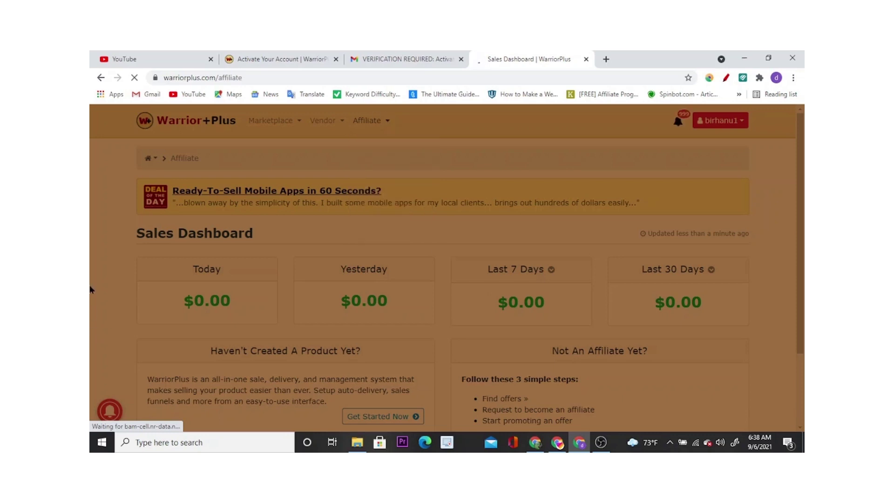
pyautogui.scroll(-2, 91, 290)
pyautogui.scroll(2, 105, 274)
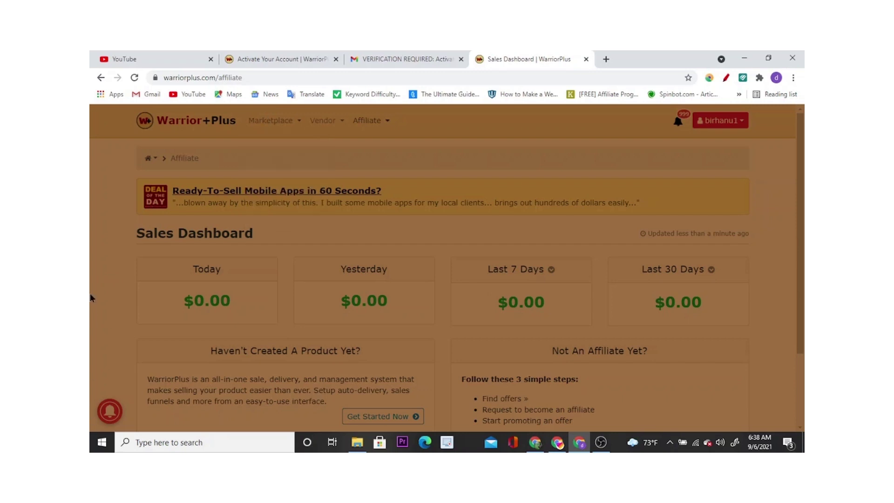
# Open the Affiliate Offers page and browse the listed offers with their sales, conversion and refund figures.
pyautogui.click(386, 122)
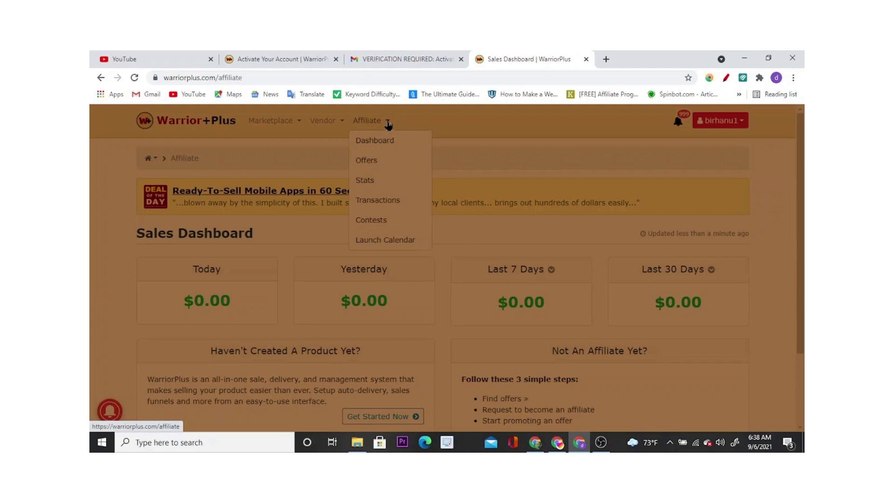
pyautogui.click(372, 162)
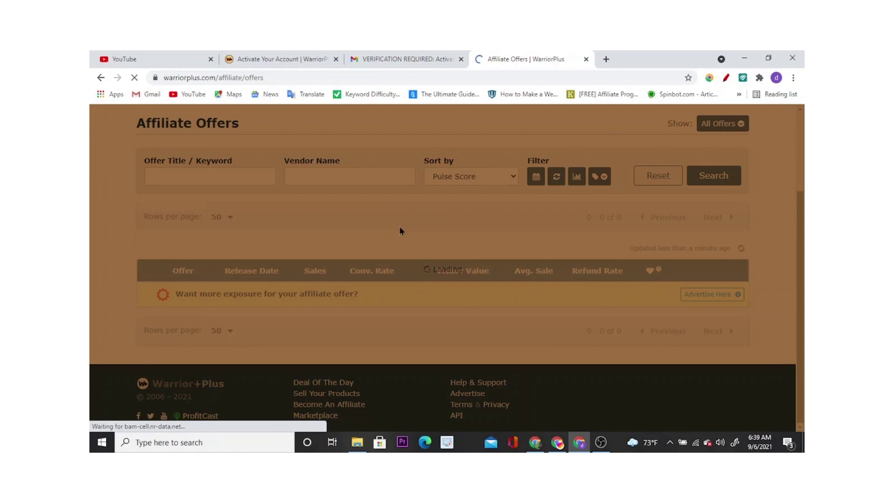
pyautogui.scroll(-2, 399, 231)
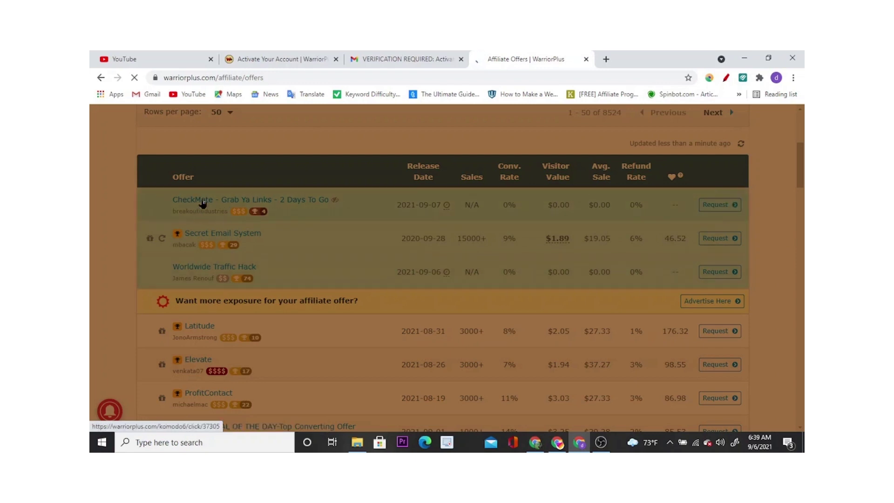
pyautogui.scroll(-5, 223, 223)
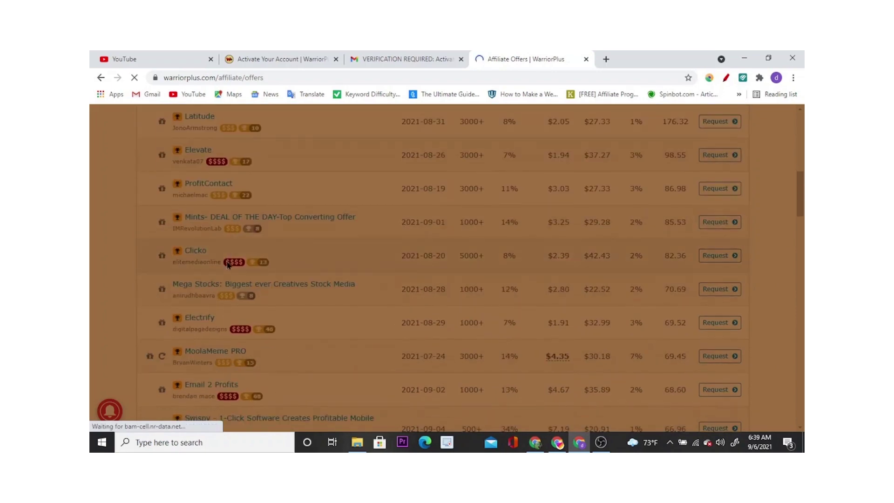
pyautogui.scroll(-3, 230, 270)
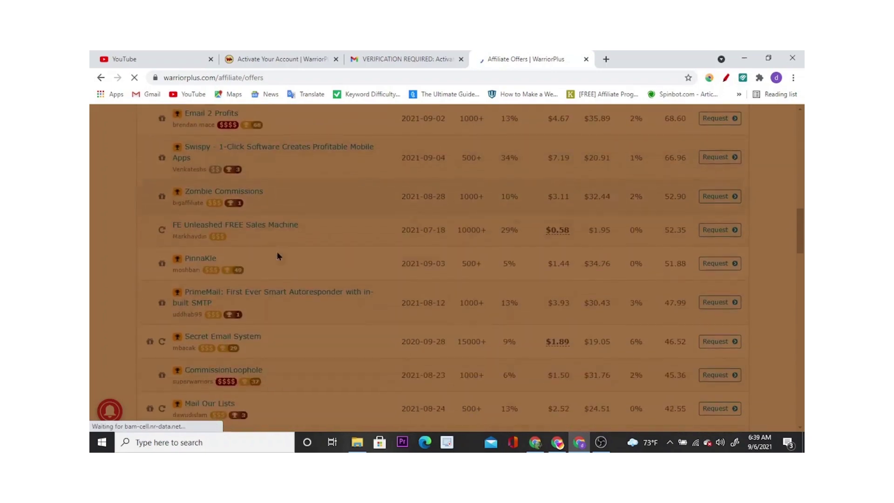
pyautogui.scroll(9, 278, 256)
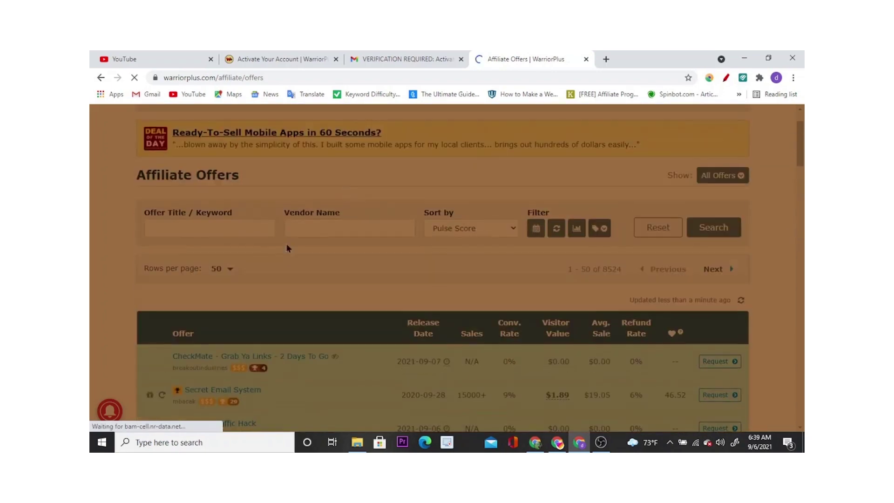
# Open the affiliate request page for the "CheckMate - Grab Ya Links" offer, and return to the Affiliate Offers list.
pyautogui.scroll(-4, 542, 282)
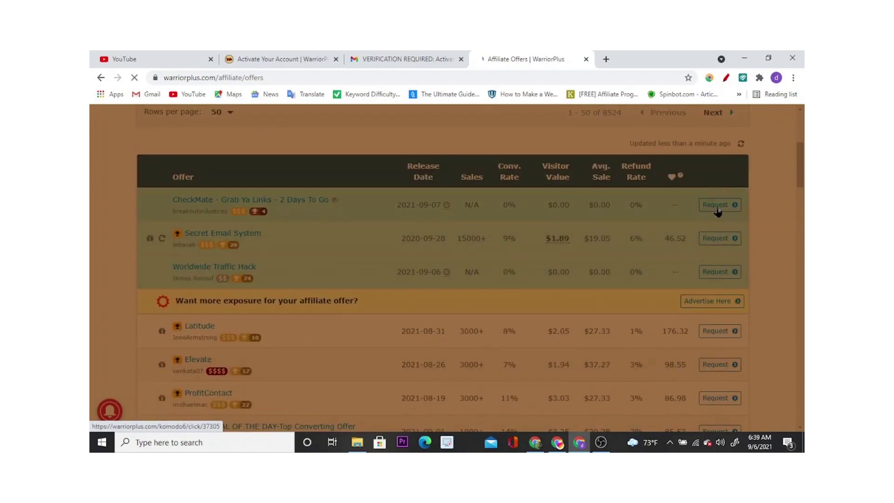
pyautogui.click(718, 209)
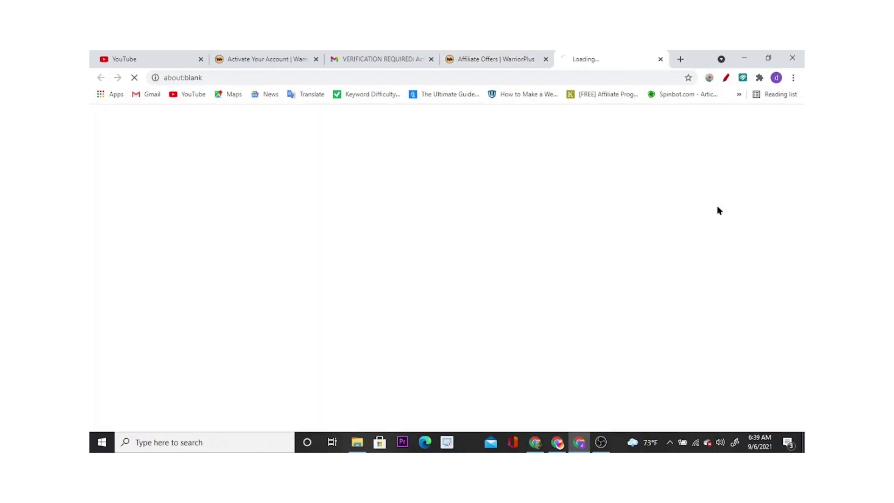
pyautogui.click(471, 55)
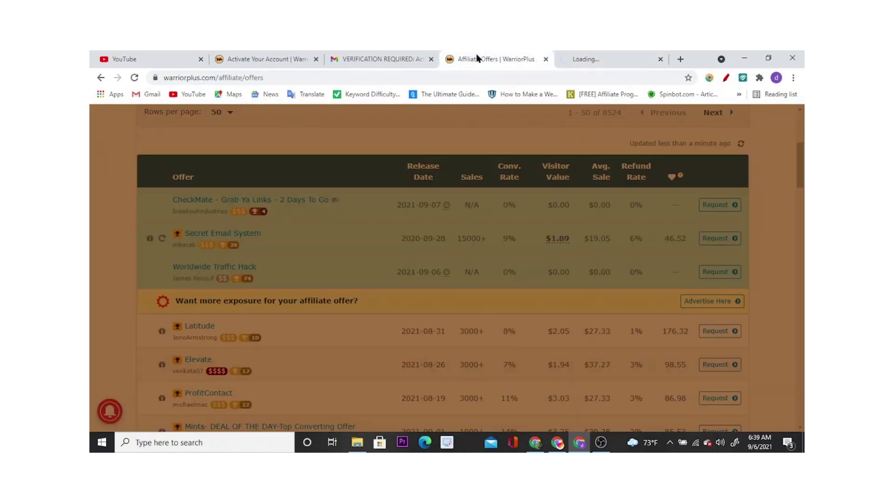
# Close the verification email page and look over the affiliate page options from the Affiliate Offers list.
pyautogui.click(430, 59)
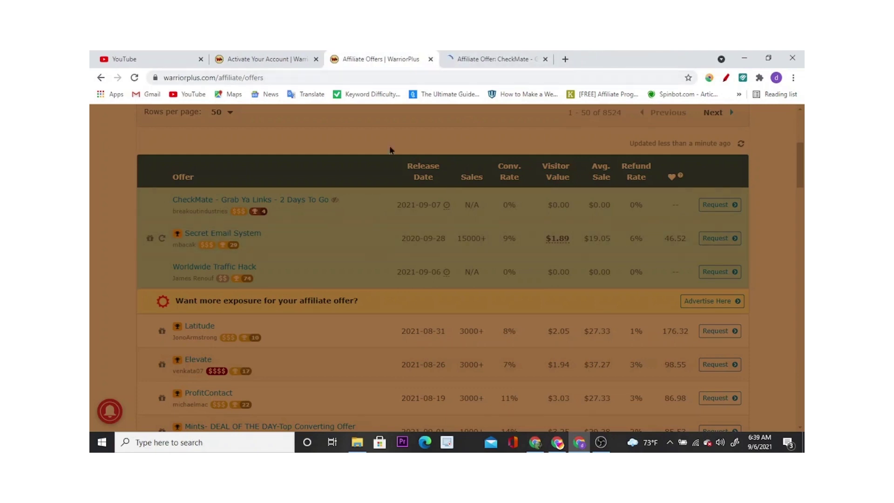
pyautogui.scroll(5, 319, 233)
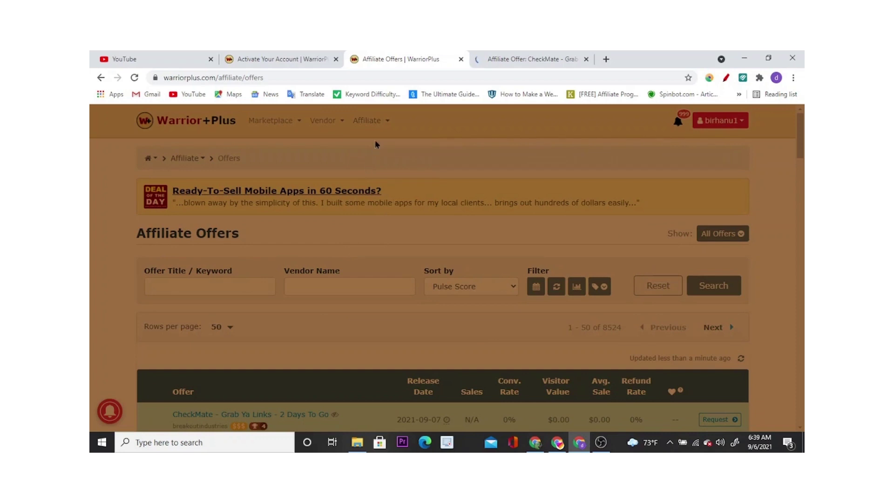
pyautogui.moveTo(387, 120)
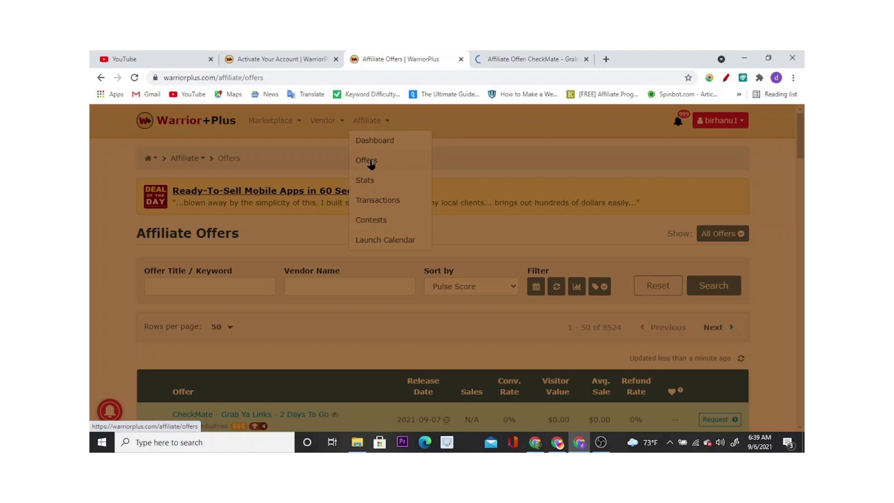
# Switch to the "CheckMate - Grab Ya Links" offer page and review its approval notice, overview and vendor details.
pyautogui.click(510, 56)
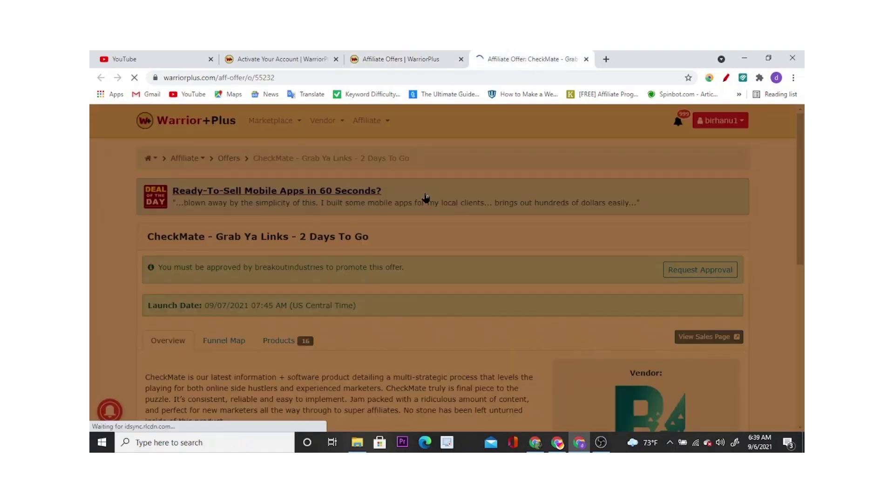
pyautogui.scroll(-1, 425, 197)
pyautogui.scroll(-2, 425, 198)
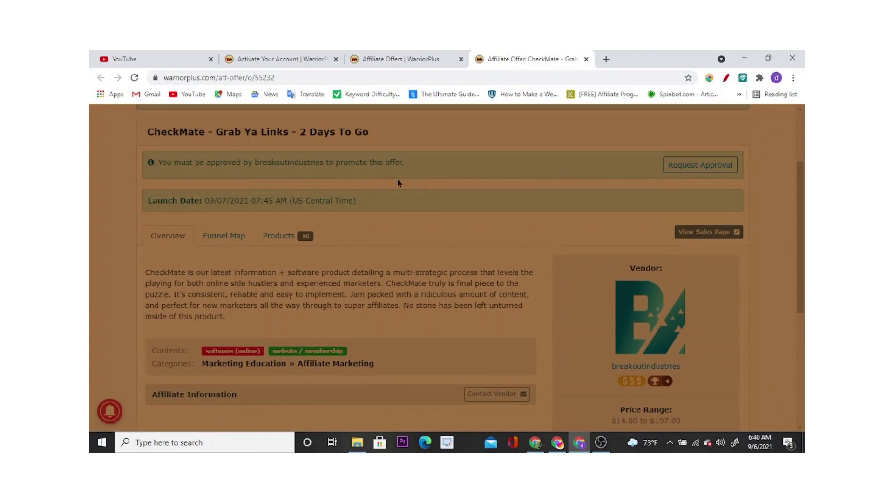
pyautogui.scroll(1, 605, 219)
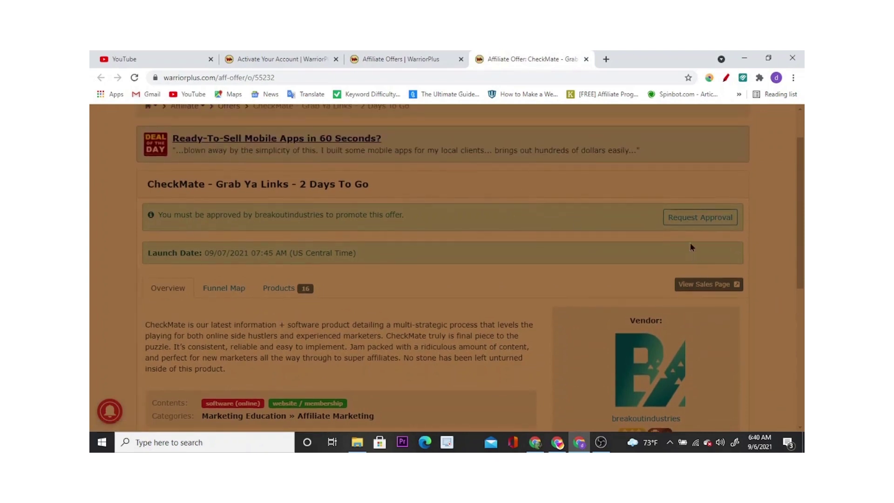
# Submit a request to promote the CheckMate offer with the note "hi i have experiance in affiliate marketing".
pyautogui.click(691, 218)
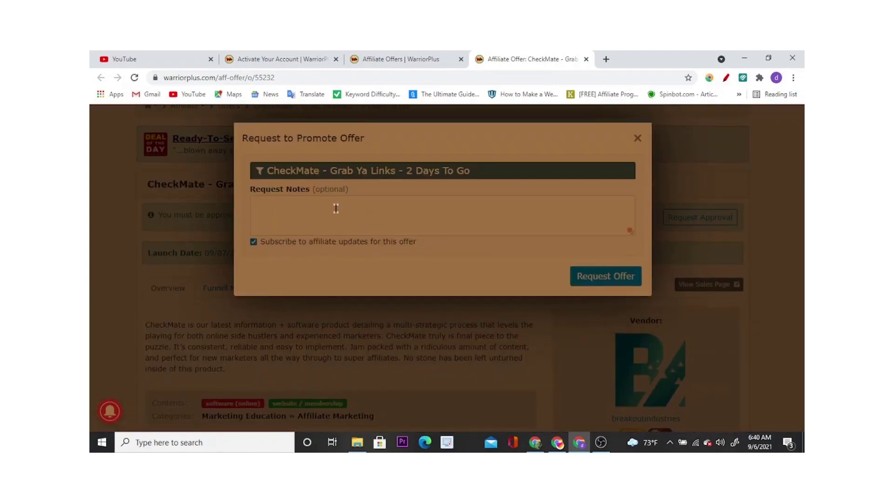
pyautogui.click(330, 210)
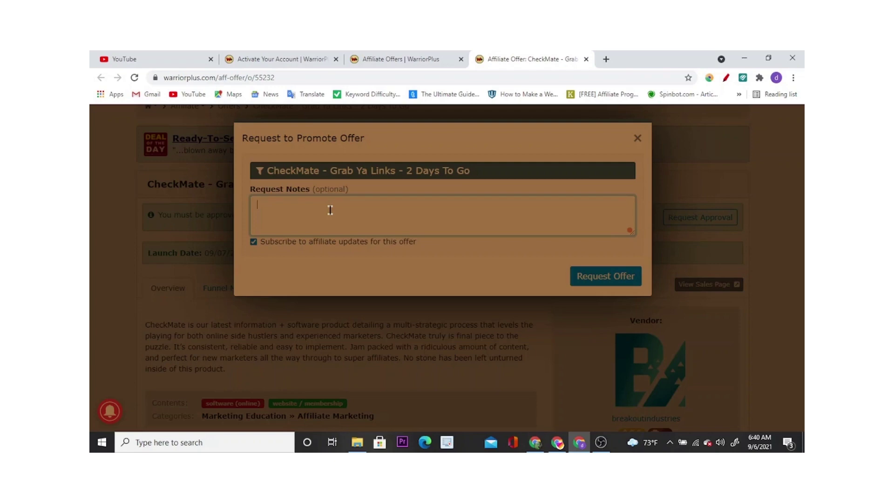
pyautogui.write('hi i have experiance in affiliate mark')
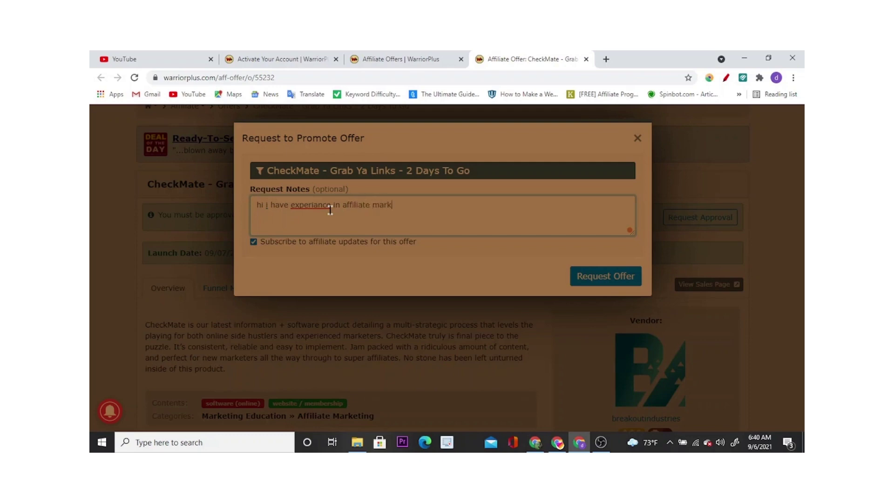
pyautogui.write('eting')
pyautogui.write('i')
pyautogui.press('BackSpace')
pyautogui.click(600, 281)
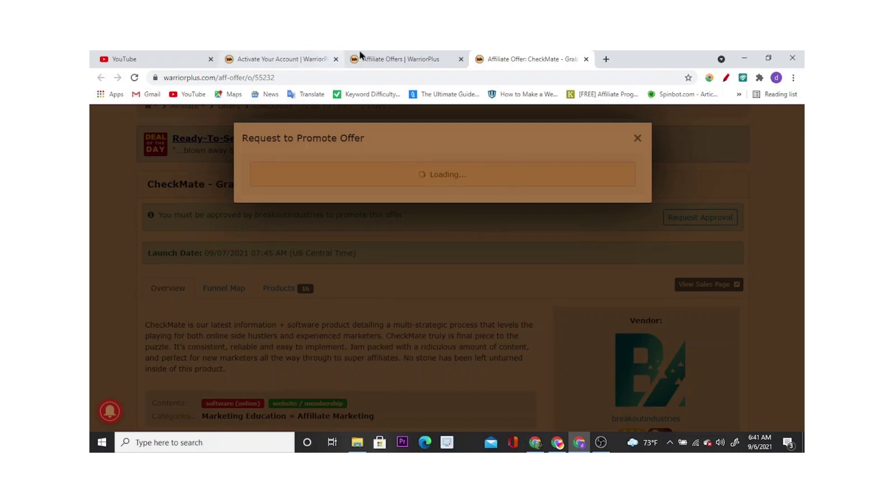
# Open the My Account page in place of the Affiliate Offers list, and close the CheckMate offer page.
pyautogui.click(379, 56)
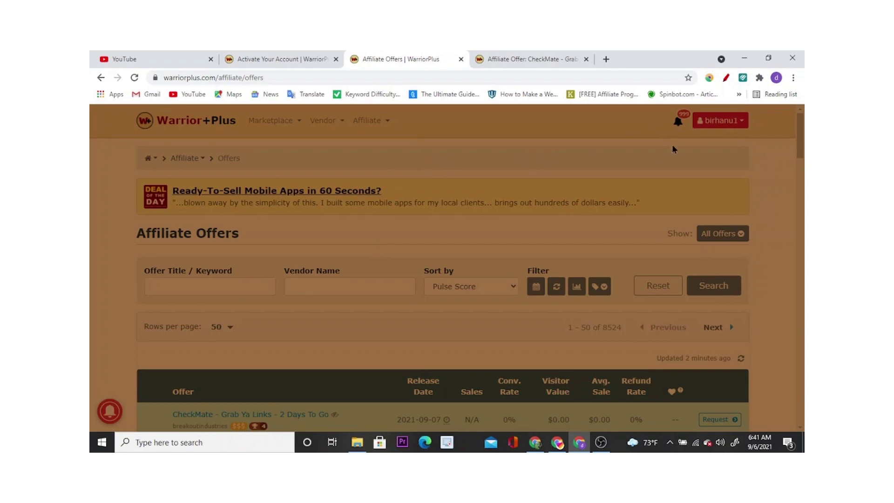
pyautogui.click(743, 121)
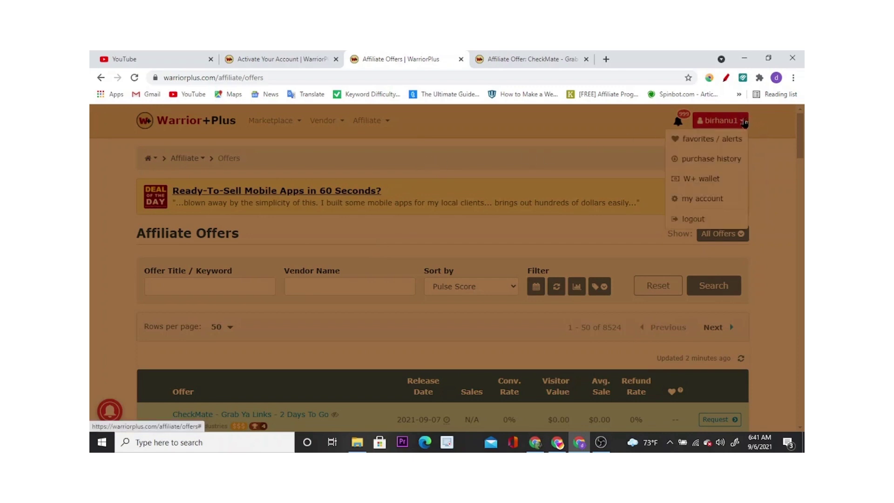
pyautogui.click(701, 200)
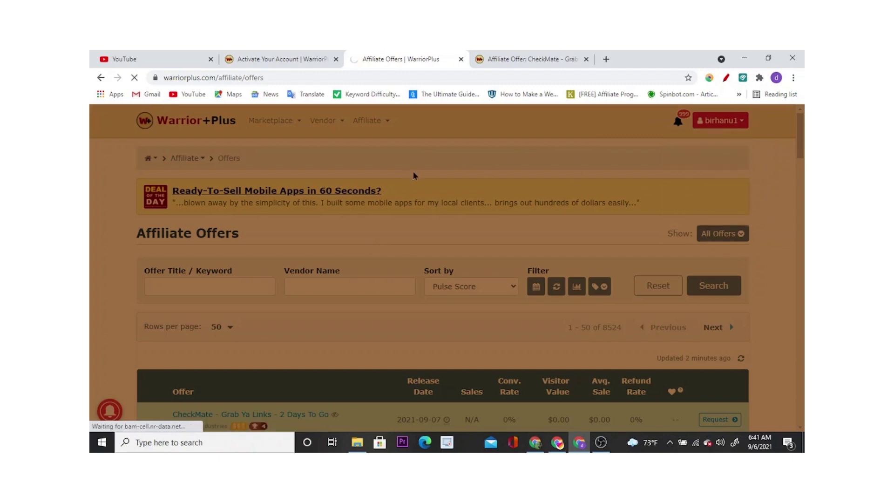
pyautogui.click(491, 55)
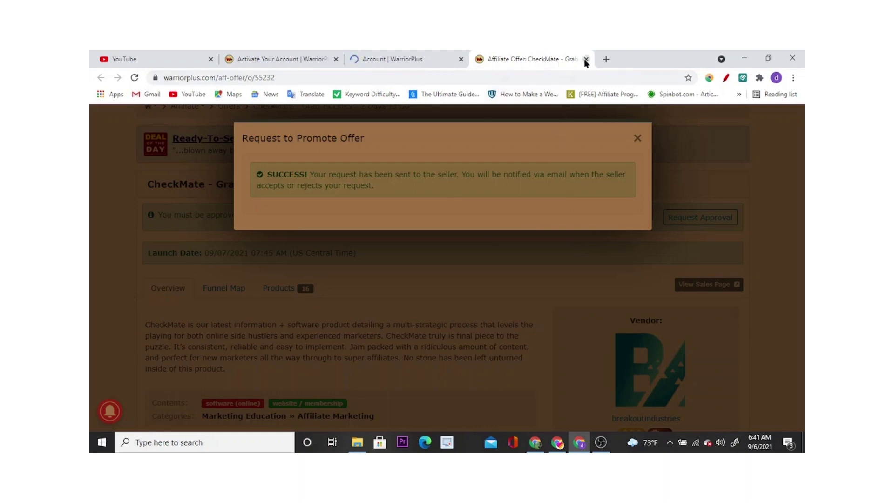
pyautogui.hotkey('ctrl', 'w')
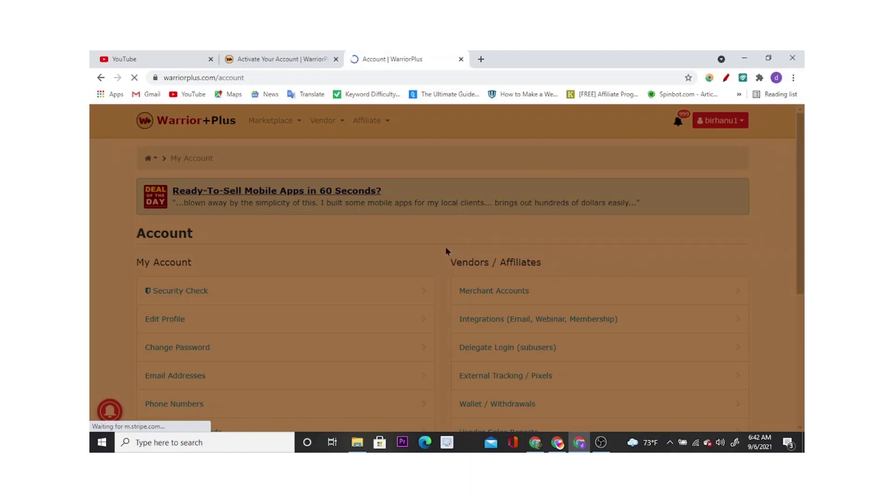
# Open the Merchant Accounts page and look over the new account types and the marketplace and vendor page options.
pyautogui.scroll(-1, 443, 250)
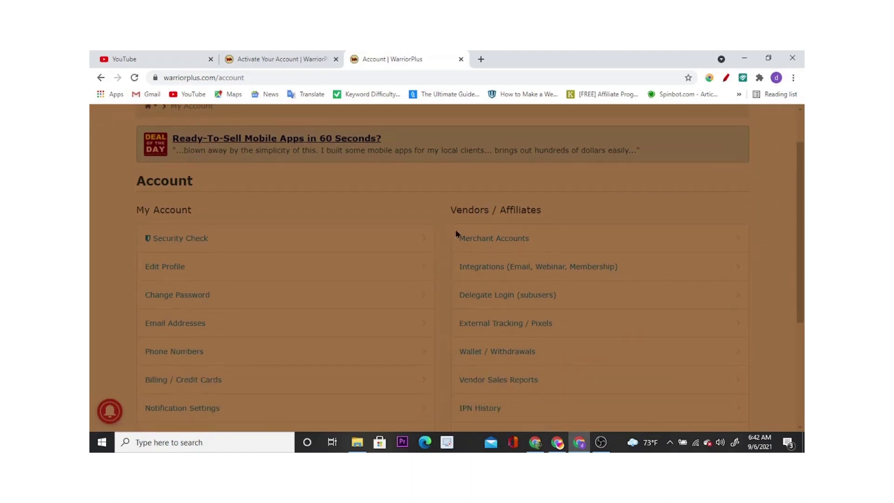
pyautogui.click(496, 244)
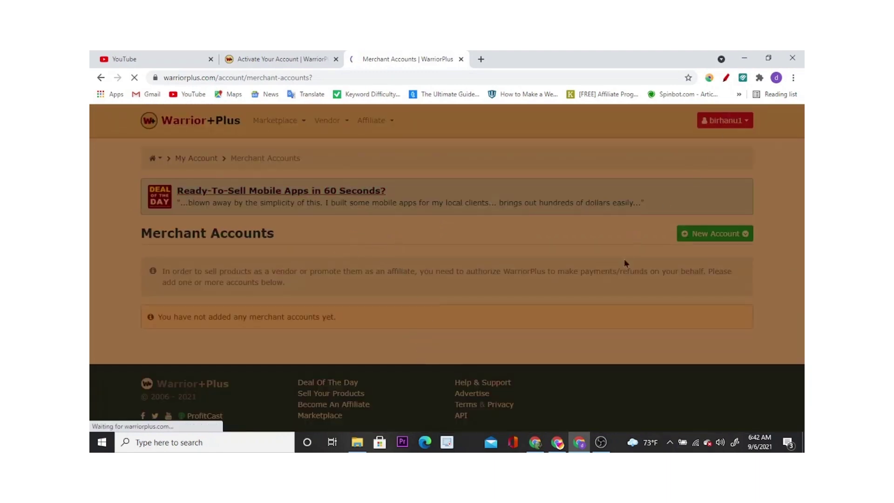
pyautogui.click(740, 239)
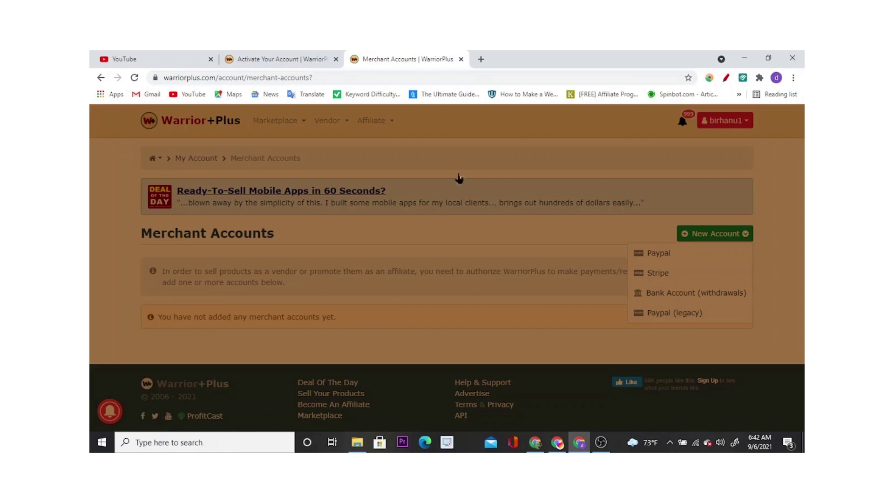
pyautogui.click(308, 120)
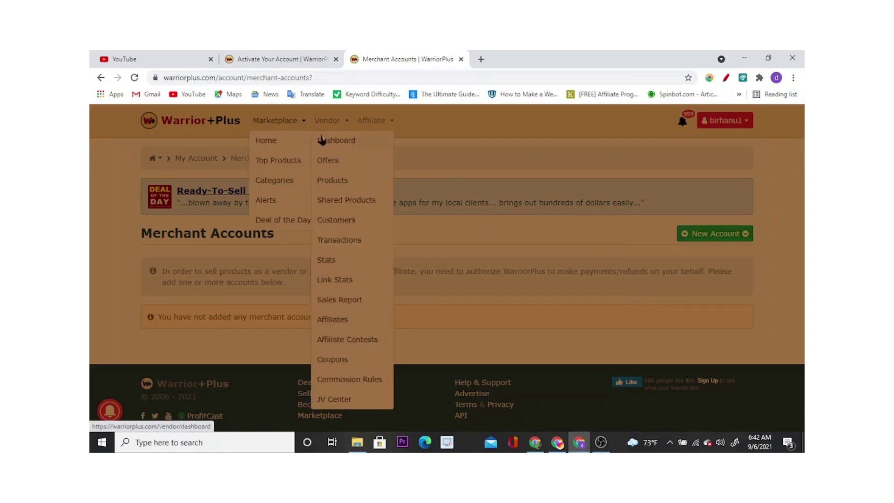
pyautogui.click(432, 243)
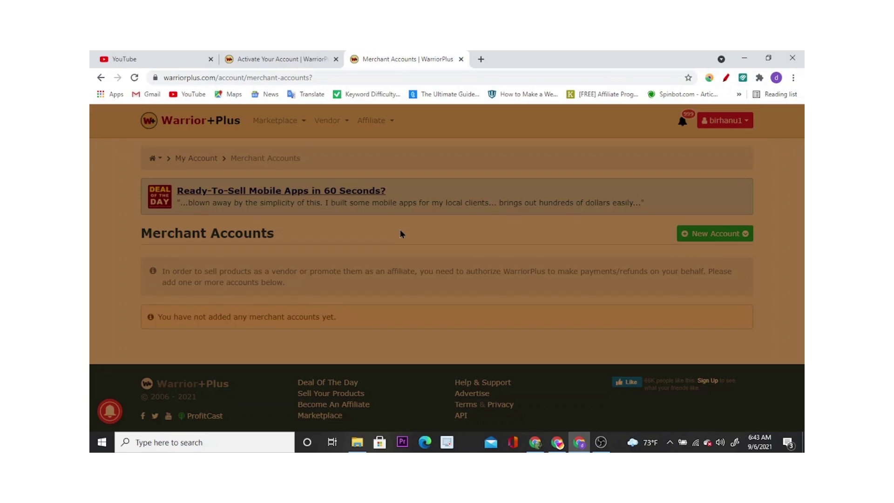
# Search Google for "quora" in a new browser tab and open the Quora website.
pyautogui.click(481, 59)
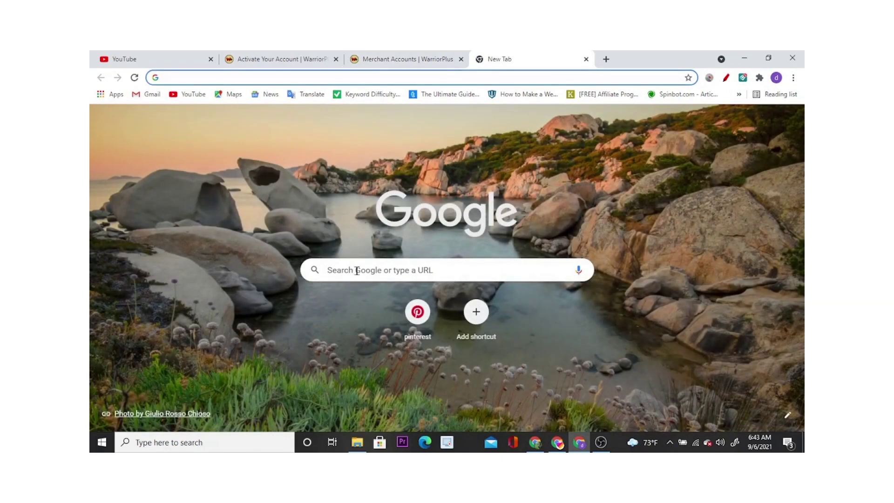
pyautogui.click(356, 270)
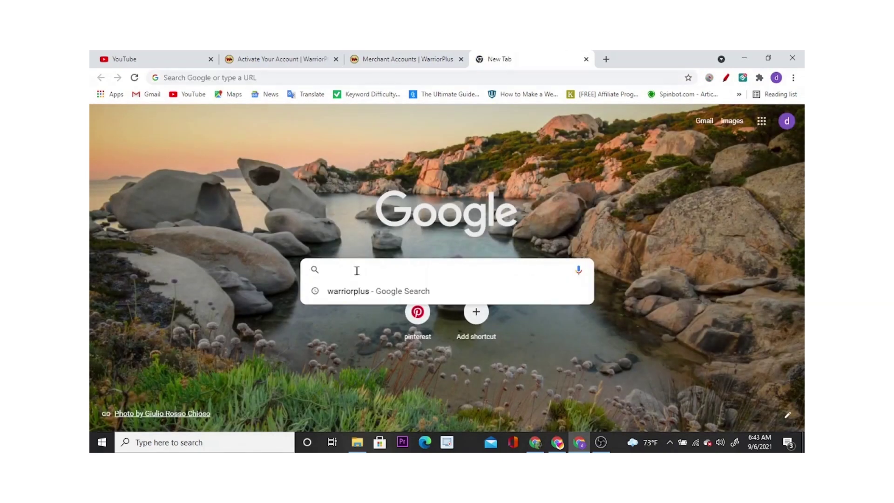
pyautogui.write('qu')
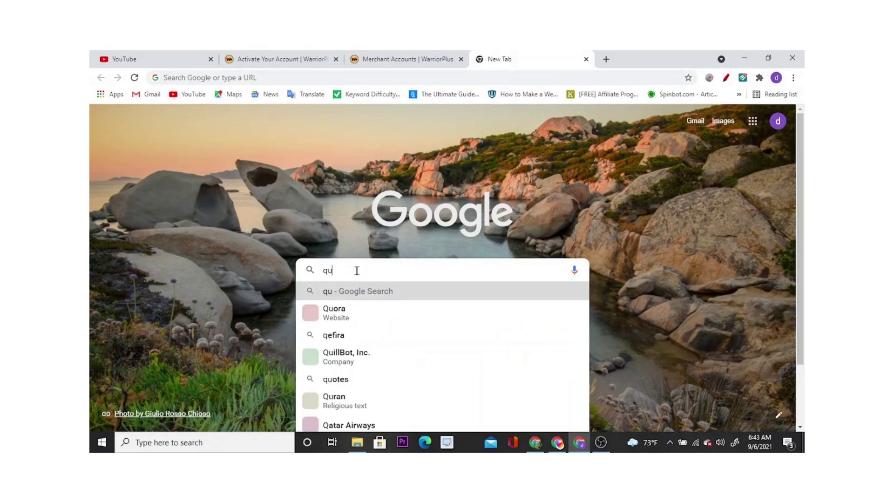
pyautogui.write('ora')
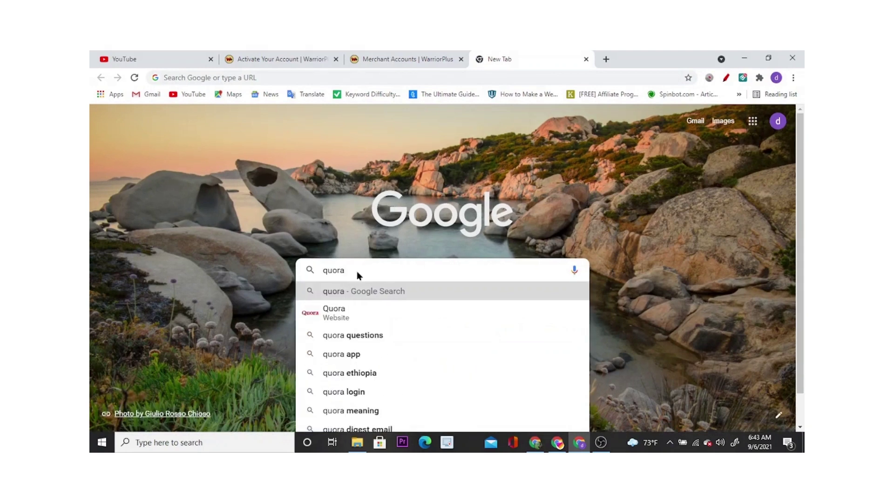
pyautogui.press('Return')
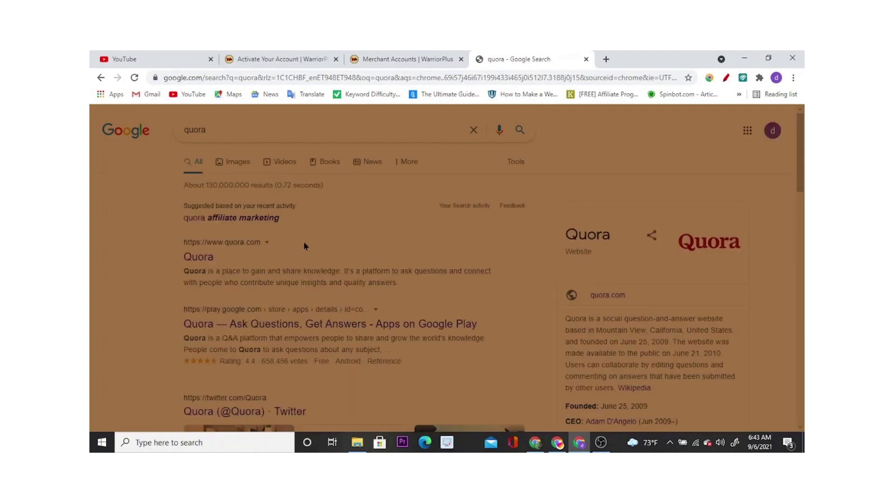
pyautogui.click(207, 258)
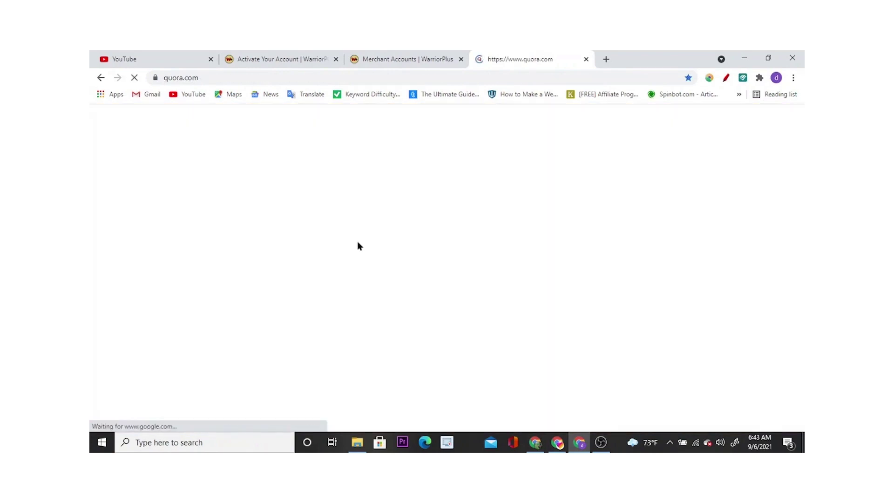
# Search Google for "pinterest" in another new browser tab.
pyautogui.click(607, 59)
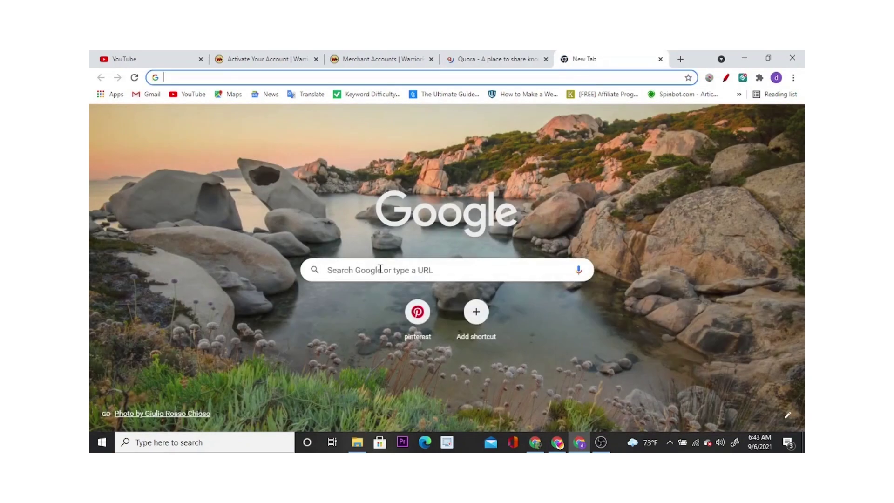
pyautogui.click(380, 269)
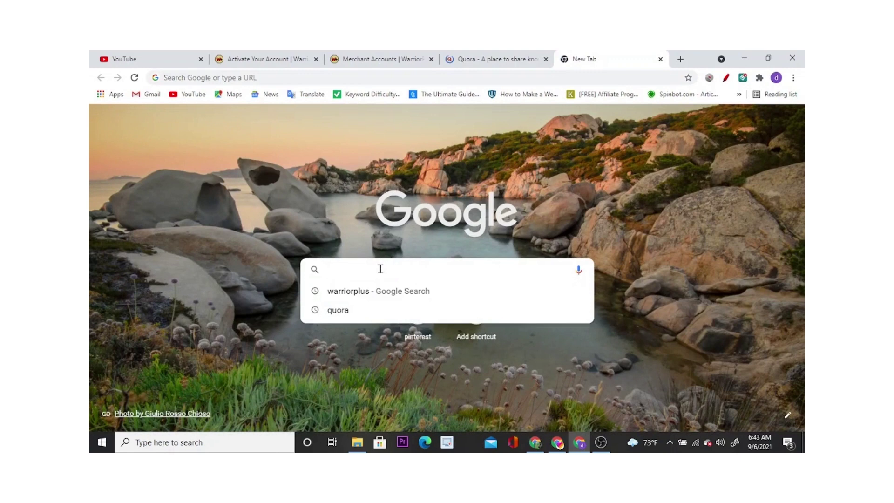
pyautogui.write('pin')
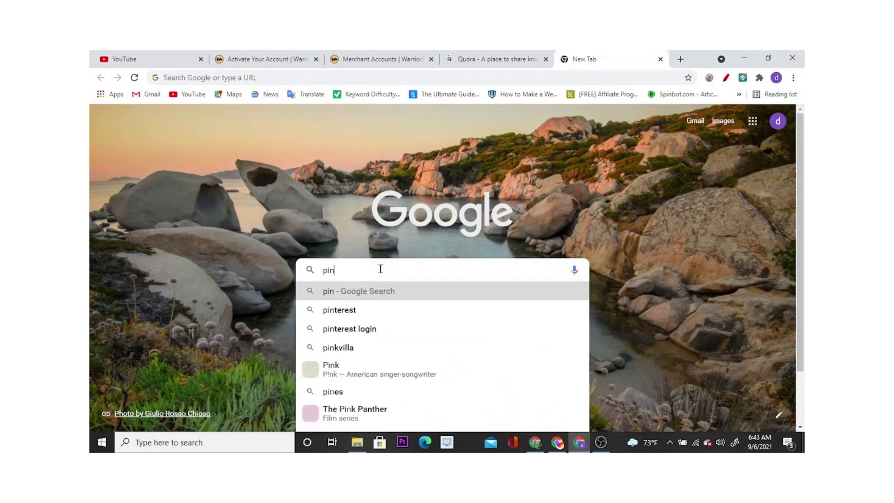
pyautogui.write('terest')
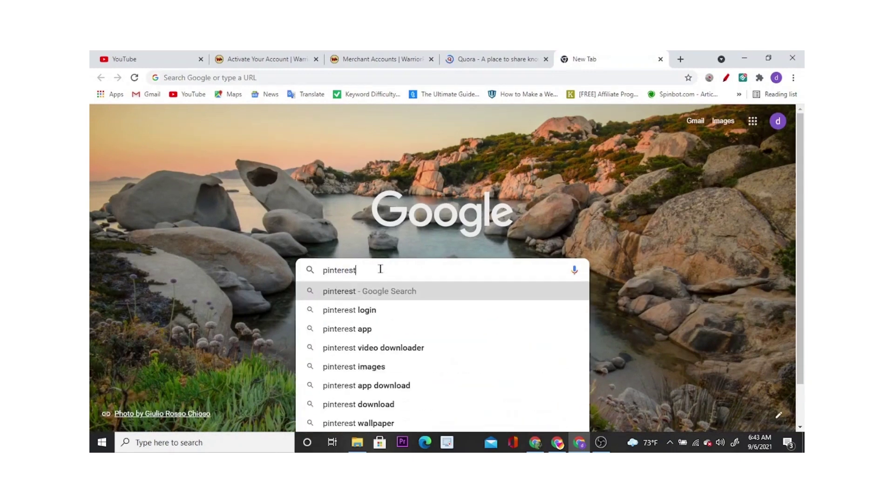
pyautogui.press('Return')
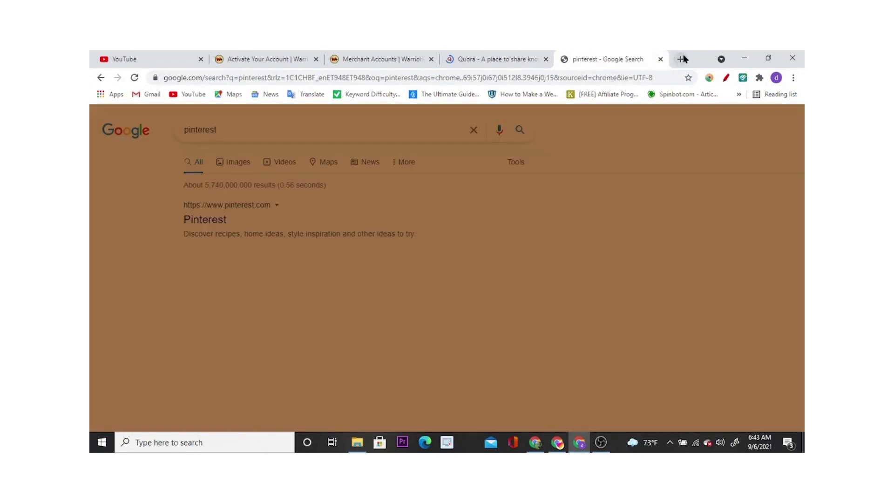
# Search Google for "medium" in a new browser tab, and return to the Quora page.
pyautogui.click(681, 59)
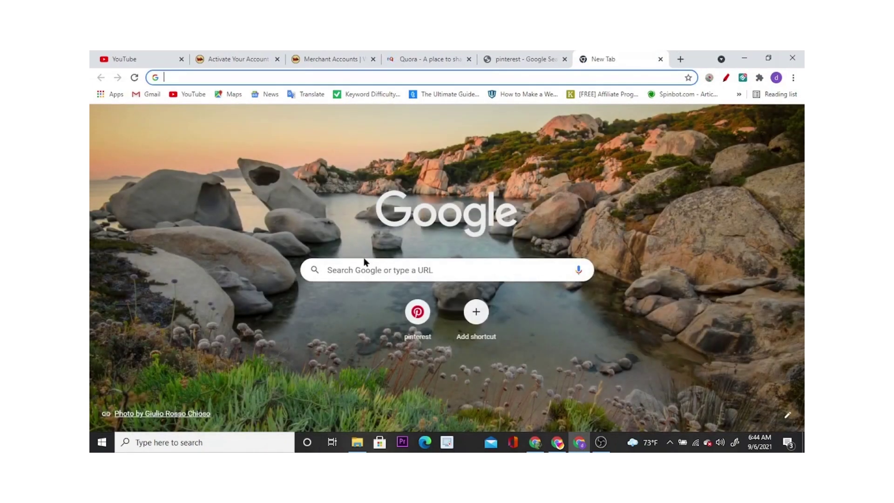
pyautogui.click(363, 273)
pyautogui.write('mediu')
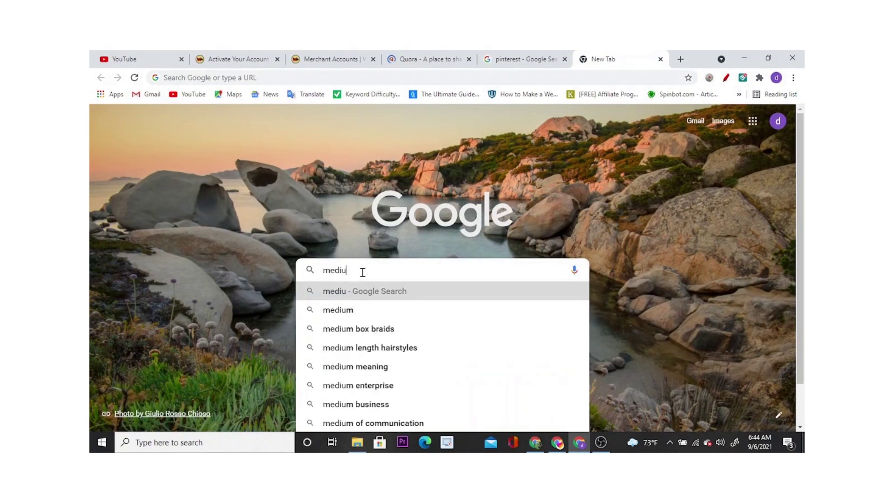
pyautogui.write('m')
pyautogui.press('Return')
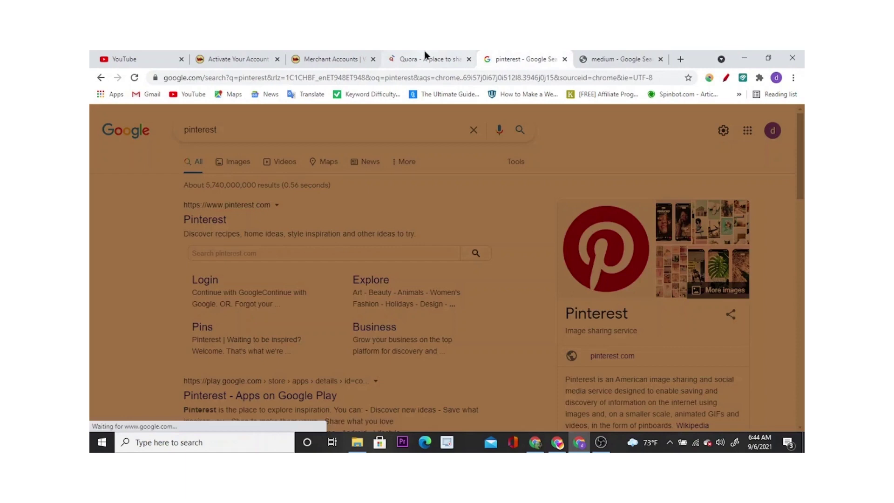
pyautogui.click(424, 59)
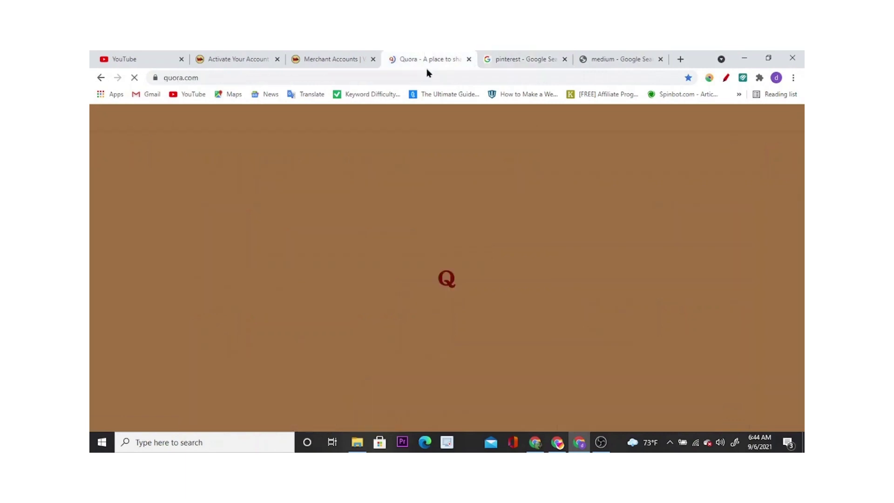
# Look over the Pinterest and Medium search results, and return to the Quora login page.
pyautogui.click(506, 57)
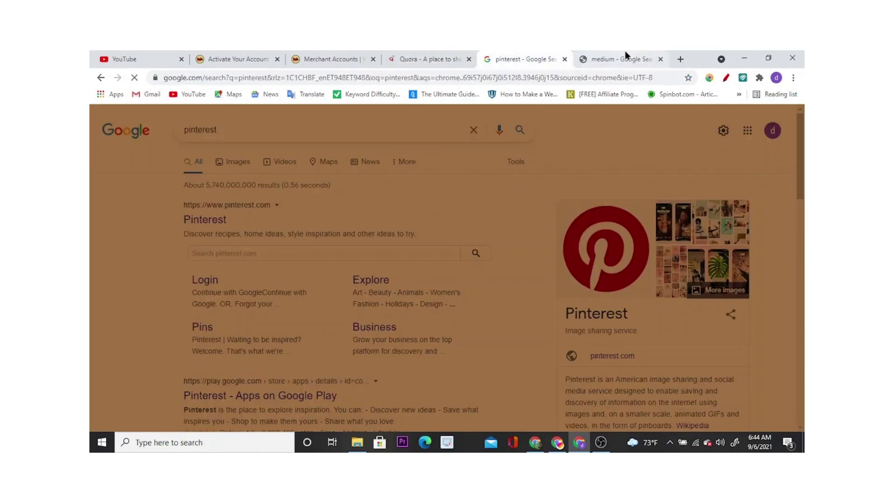
pyautogui.click(625, 57)
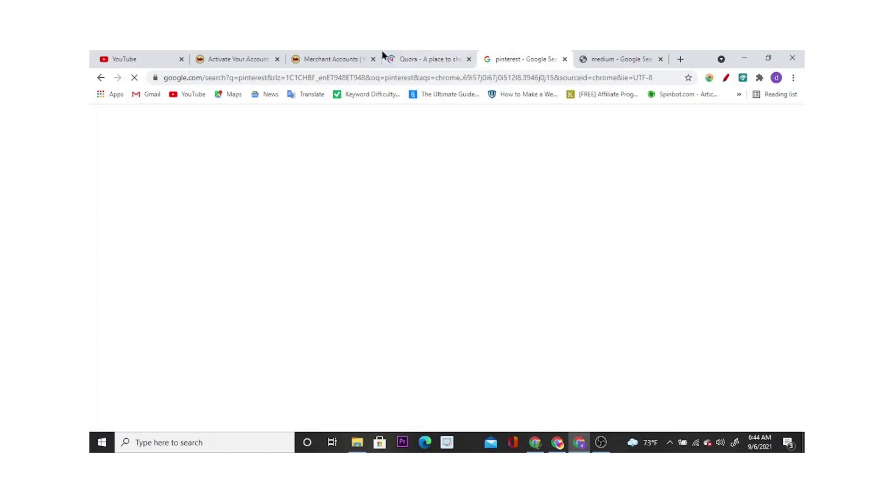
pyautogui.click(383, 54)
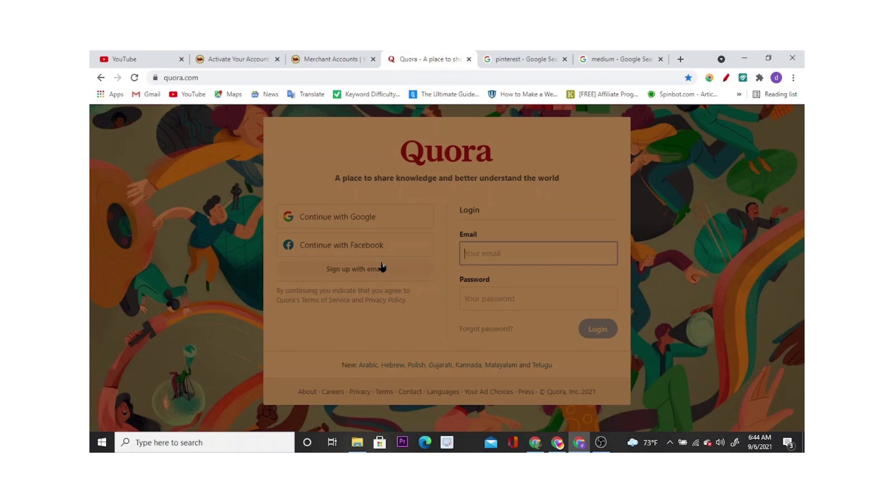
# Switch to the other Chrome window, find Quora through Google in a new browser tab, and open the Quora website.
pyautogui.click(558, 443)
pyautogui.click(481, 58)
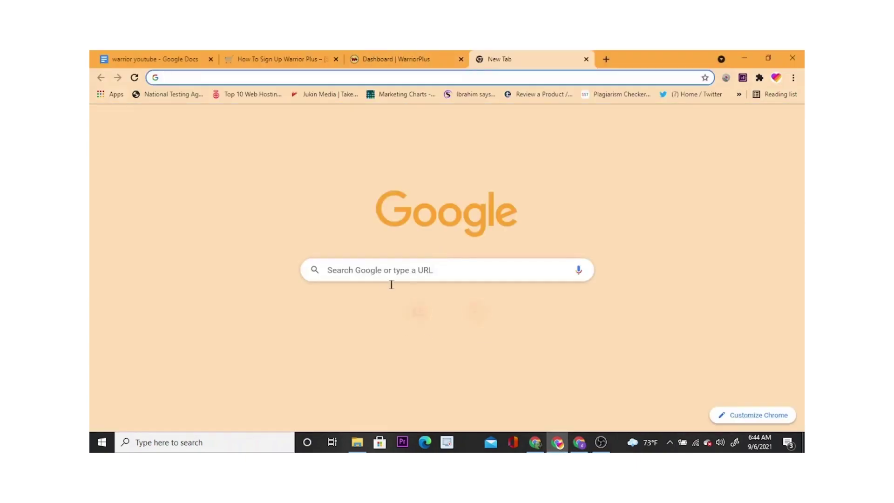
pyautogui.click(386, 266)
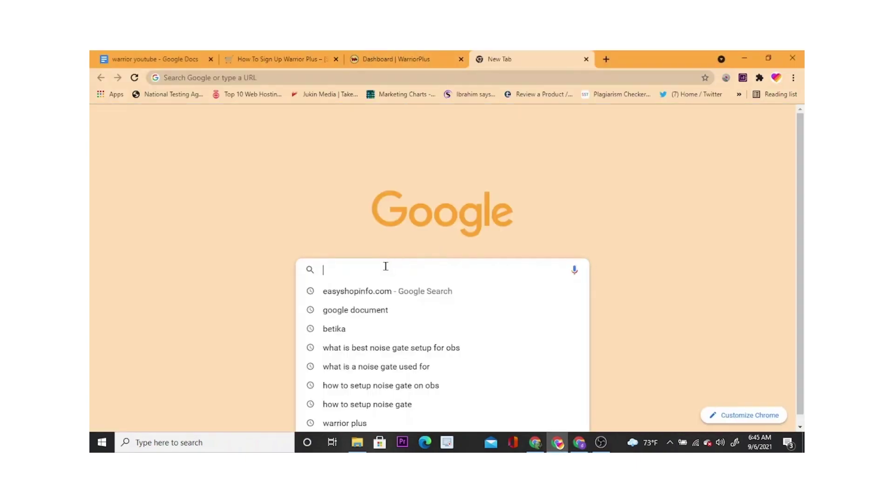
pyautogui.write('quoa')
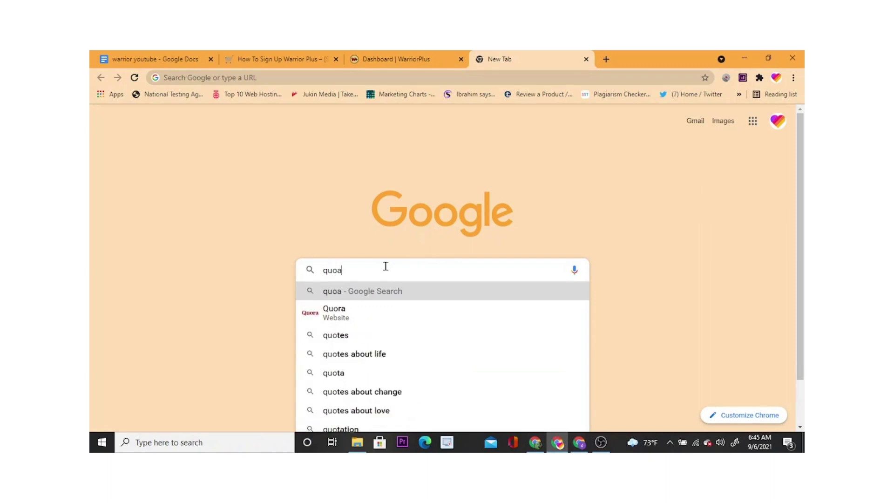
pyautogui.write('r')
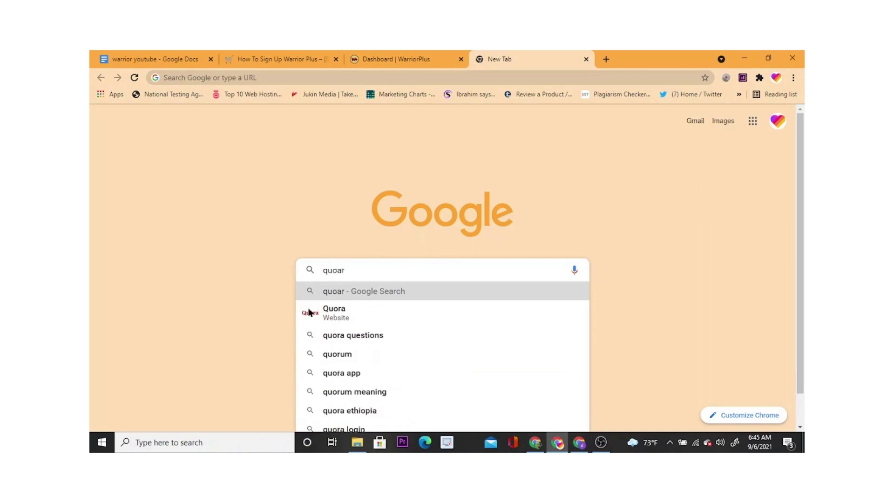
pyautogui.click(349, 315)
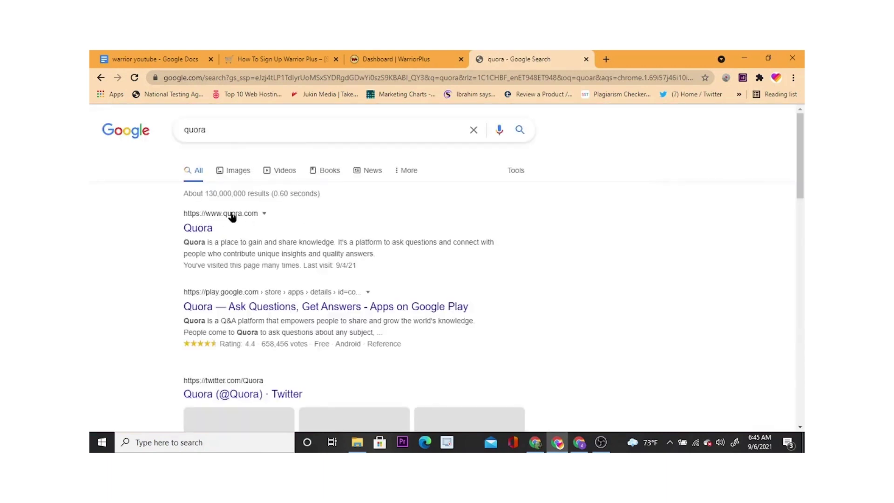
pyautogui.click(235, 216)
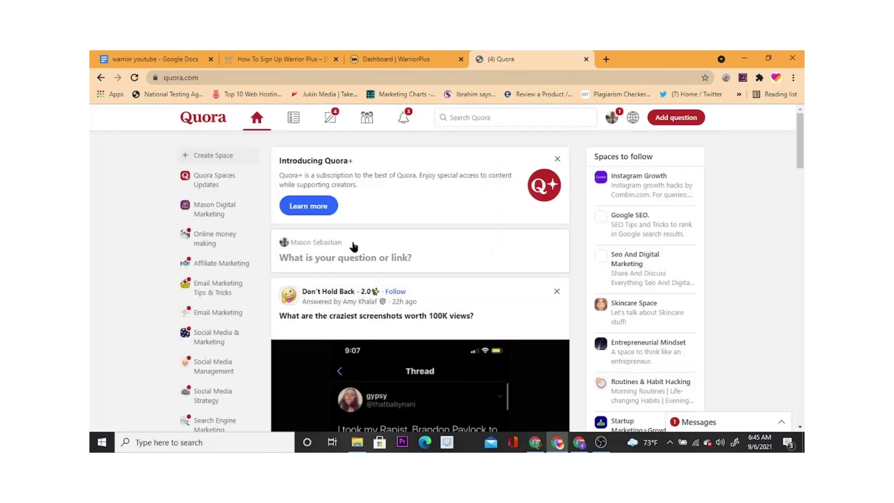
# Search Quora for "youtube".
pyautogui.click(513, 114)
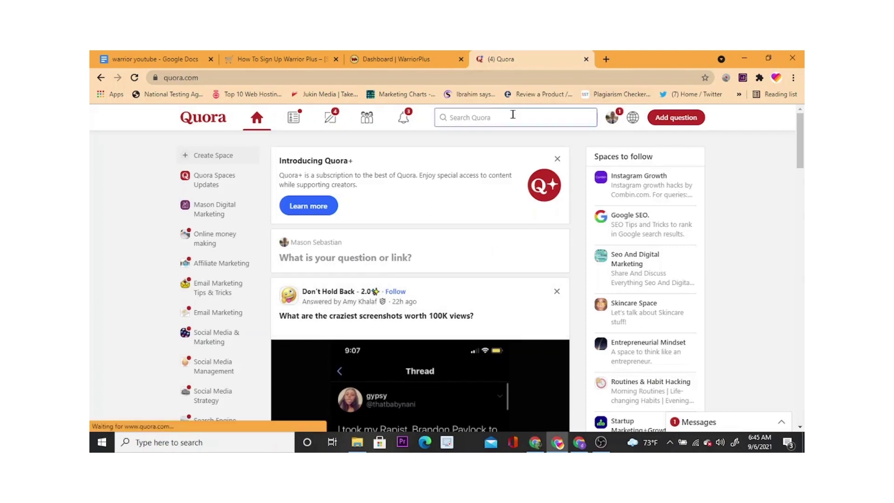
pyautogui.click(490, 115)
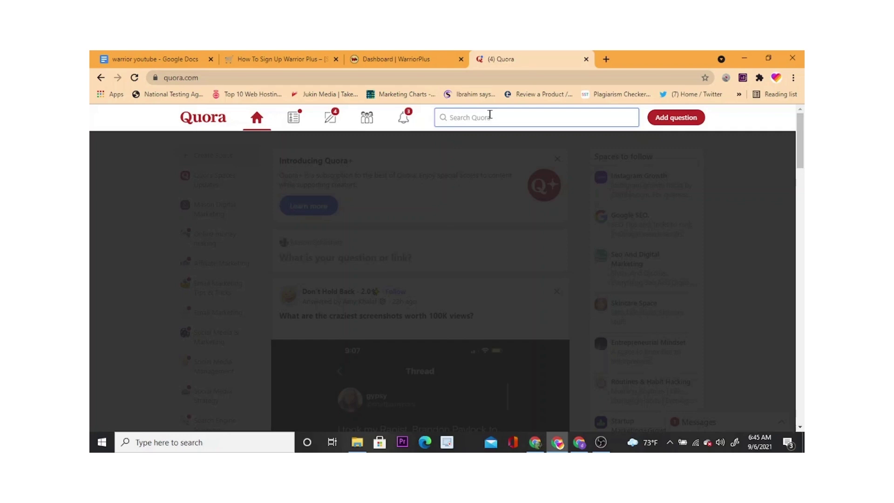
pyautogui.write('youtube')
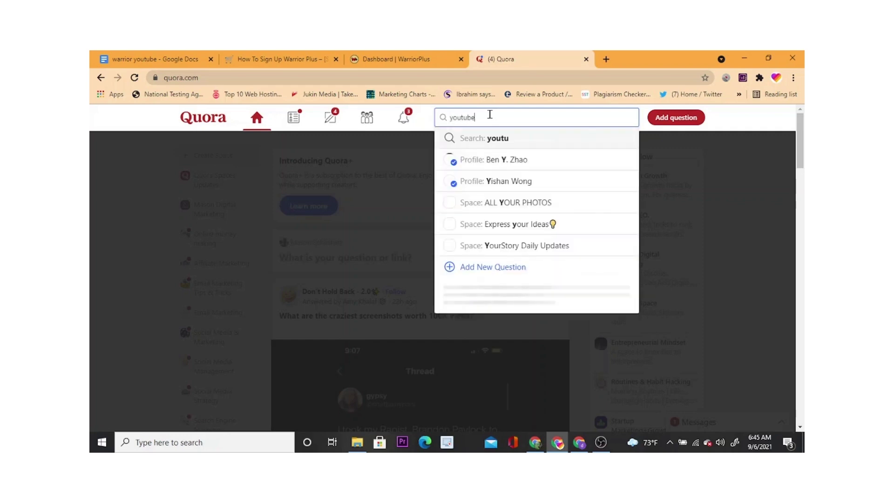
pyautogui.press('Return')
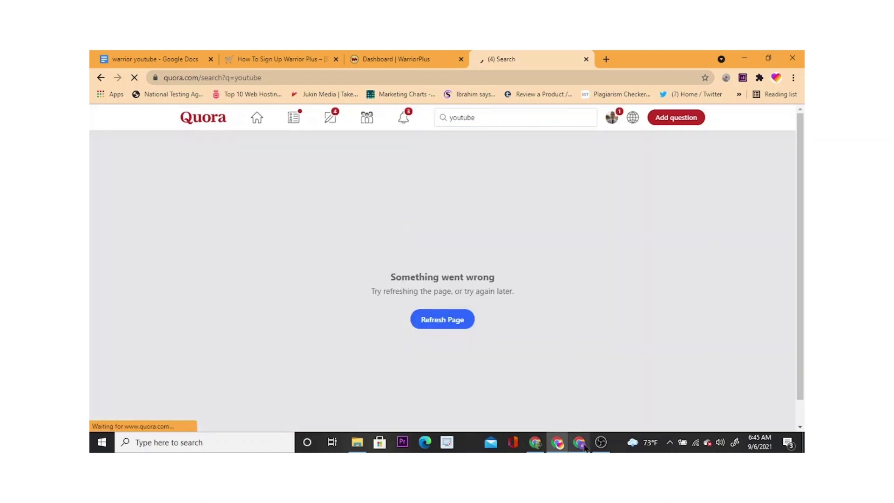
# Close the open Quora pages in both Chrome windows.
pyautogui.click(579, 443)
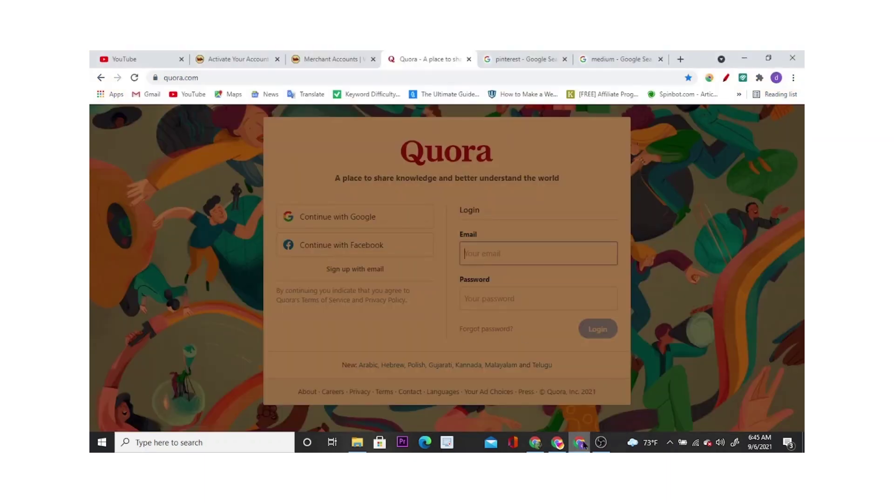
pyautogui.click(469, 59)
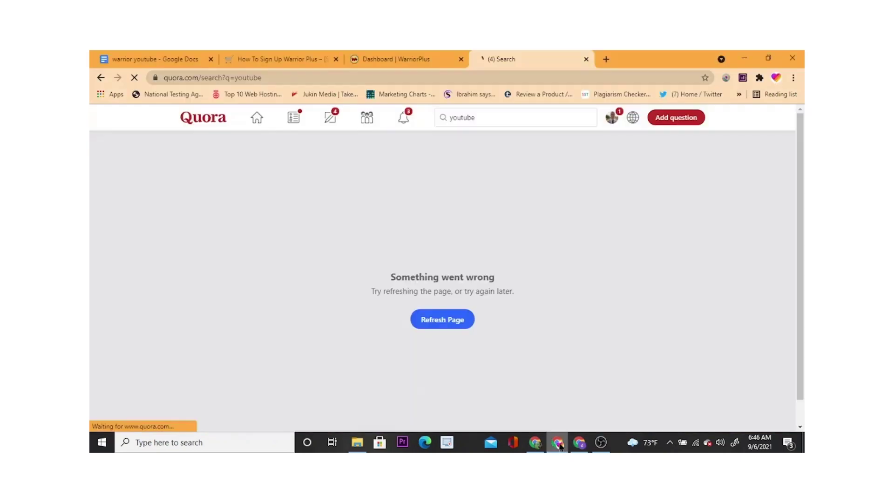
pyautogui.hotkey('alt', 'Tab')
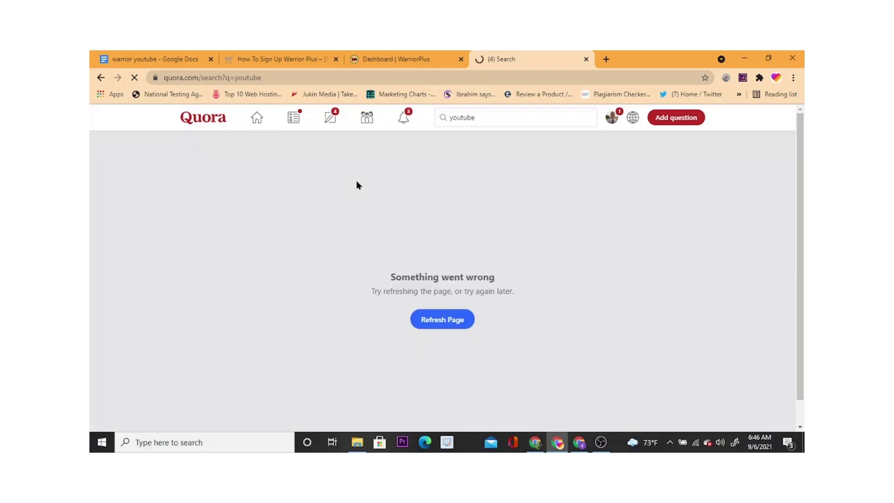
pyautogui.click(586, 59)
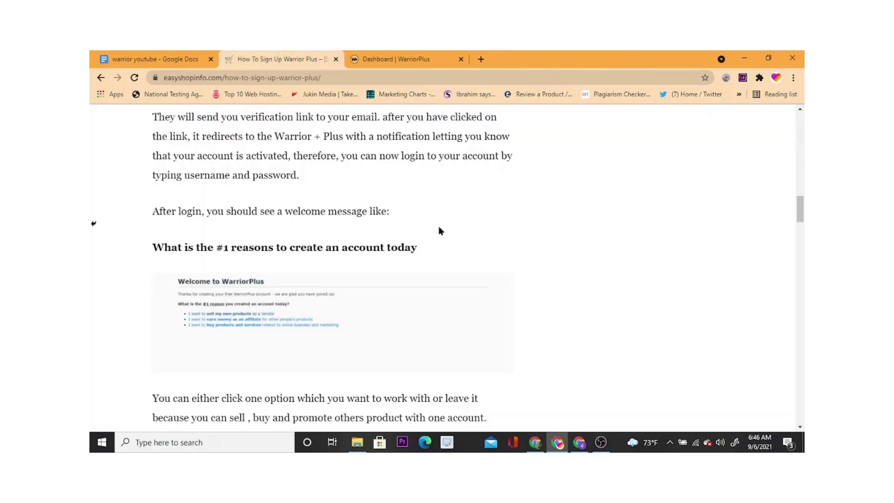
# Return to the Chrome window with the Pinterest search and look through the Pinterest, Medium, YouTube and WarriorPlus account activation pages.
pyautogui.click(577, 442)
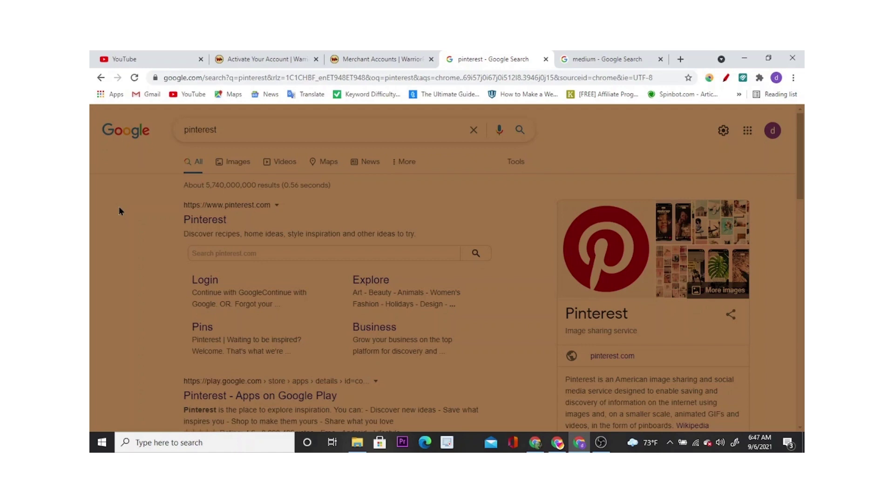
pyautogui.click(590, 56)
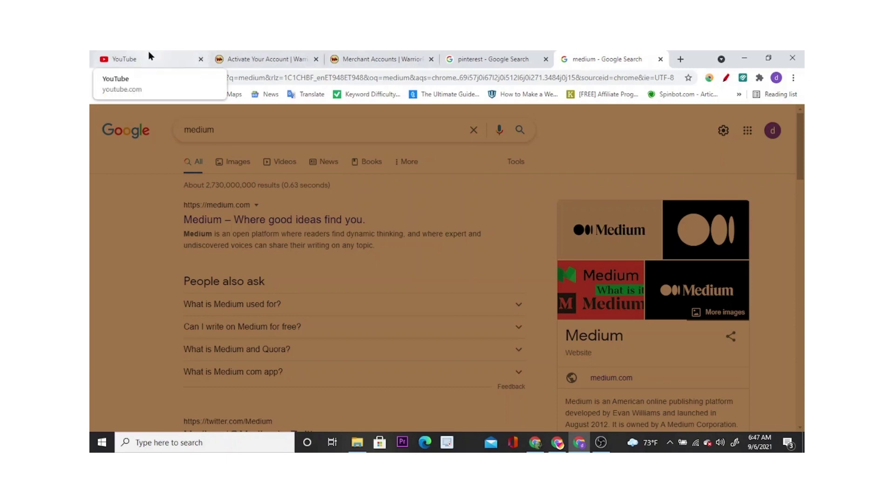
pyautogui.click(173, 57)
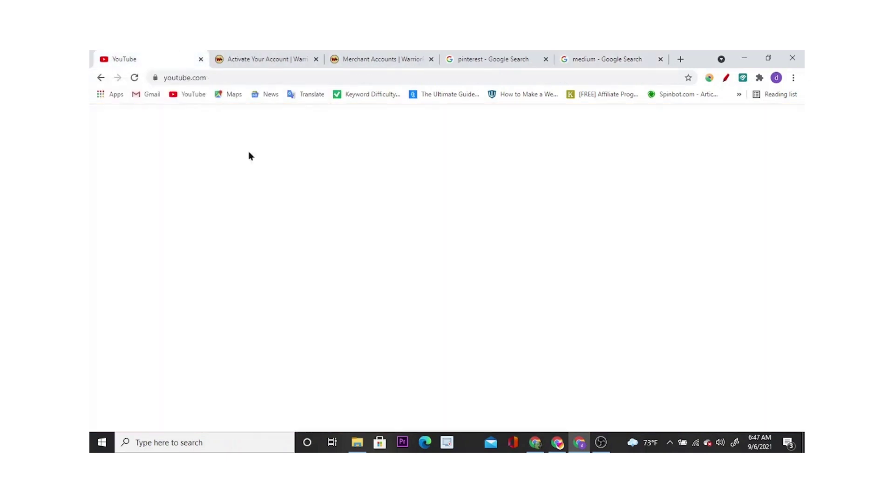
pyautogui.click(250, 59)
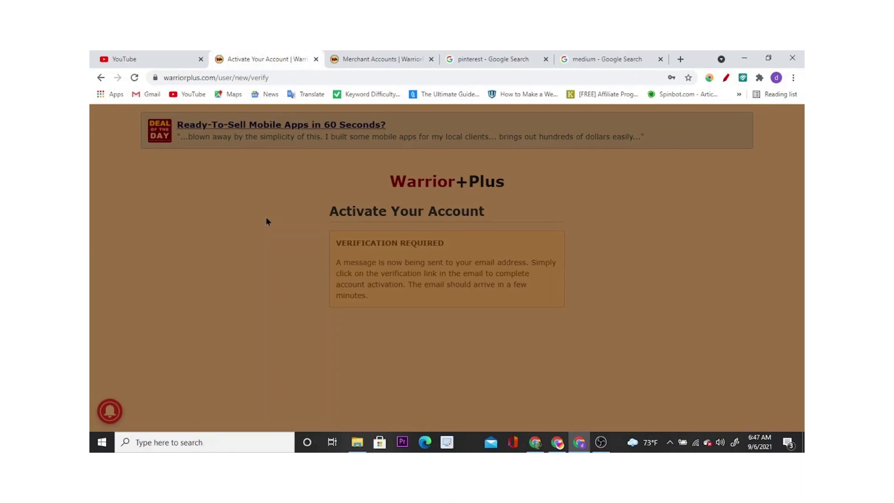
pyautogui.click(601, 442)
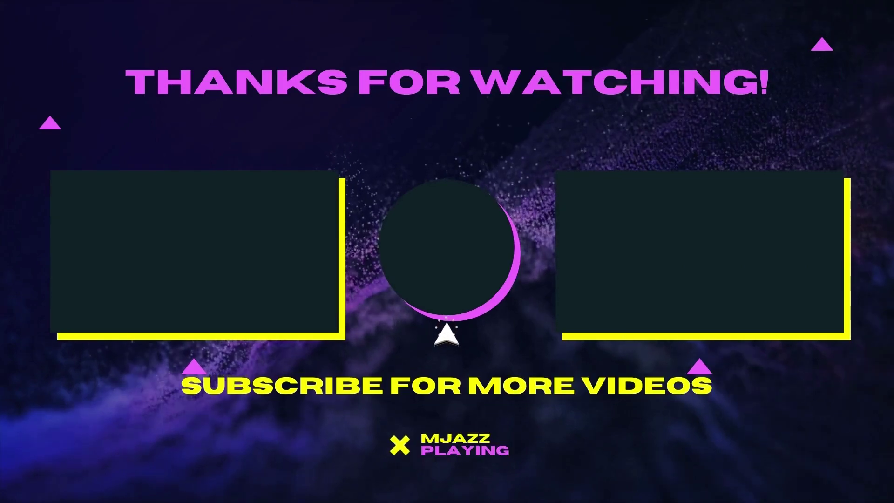